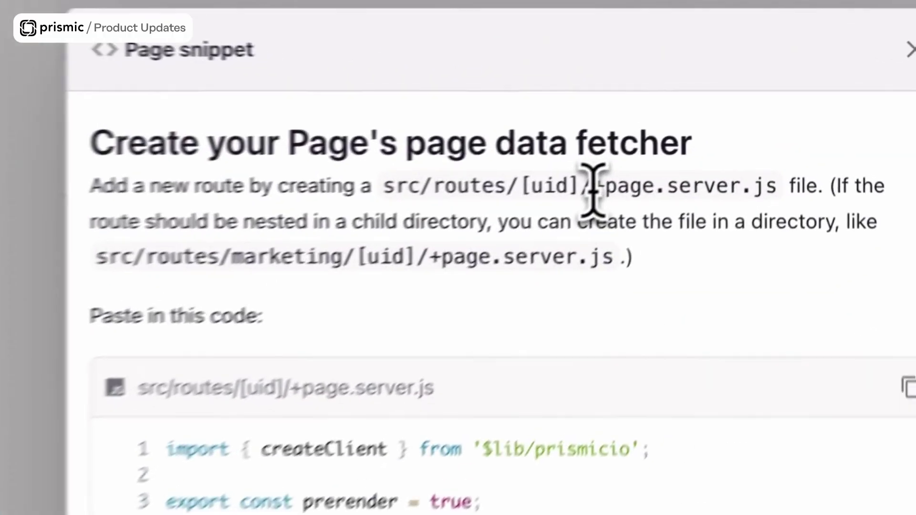
Step: Open the Page type's code snippets and select the +page.server.js file name
{"action": "left_click_drag", "start_coordinate": [593, 194], "coordinate": [760, 205]}
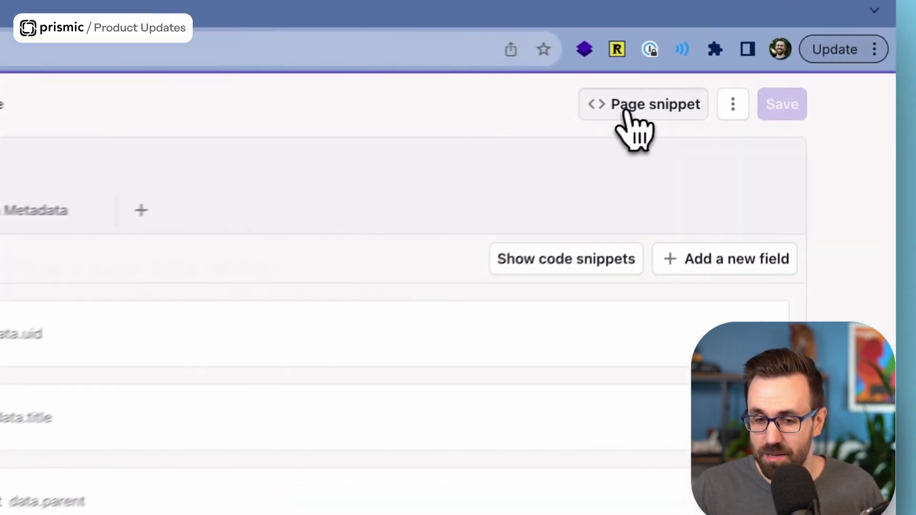
{"action": "left_click", "coordinate": [710, 85]}
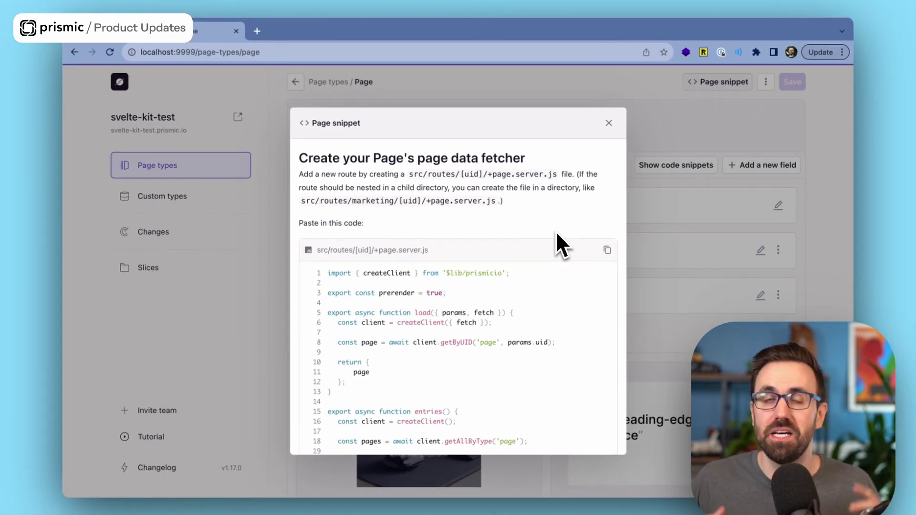
{"action": "scroll", "coordinate": [557, 234], "scroll_direction": "down", "scroll_amount": 4}
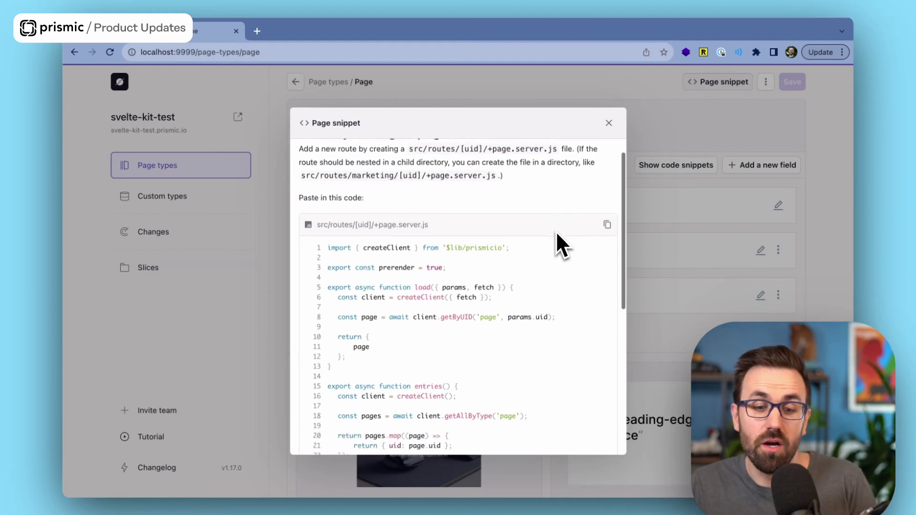
{"action": "scroll", "coordinate": [556, 231], "scroll_direction": "up", "scroll_amount": 4}
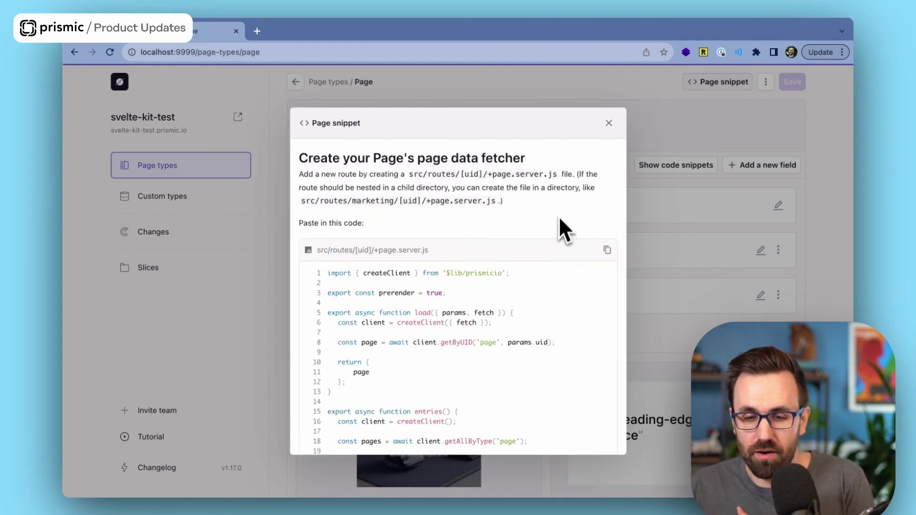
{"action": "scroll", "coordinate": [583, 240], "scroll_direction": "down", "scroll_amount": 9}
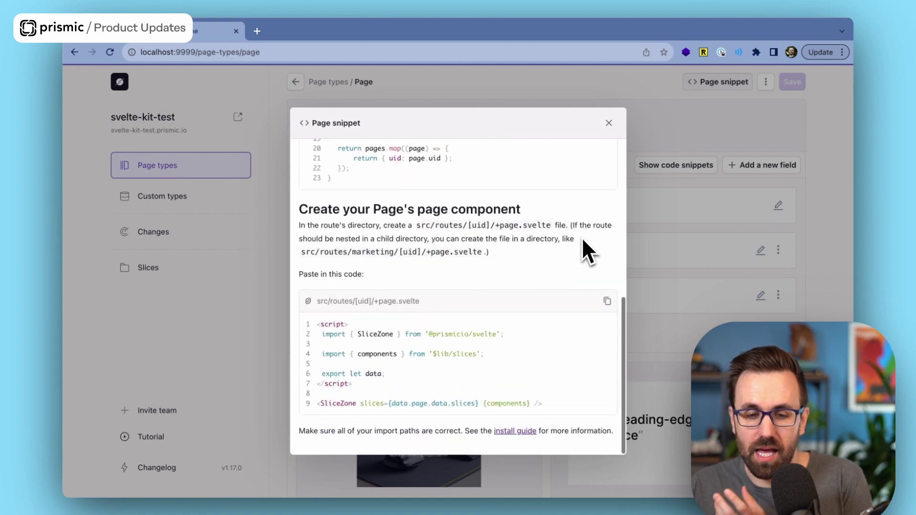
{"action": "scroll", "coordinate": [583, 239], "scroll_direction": "up", "scroll_amount": 9}
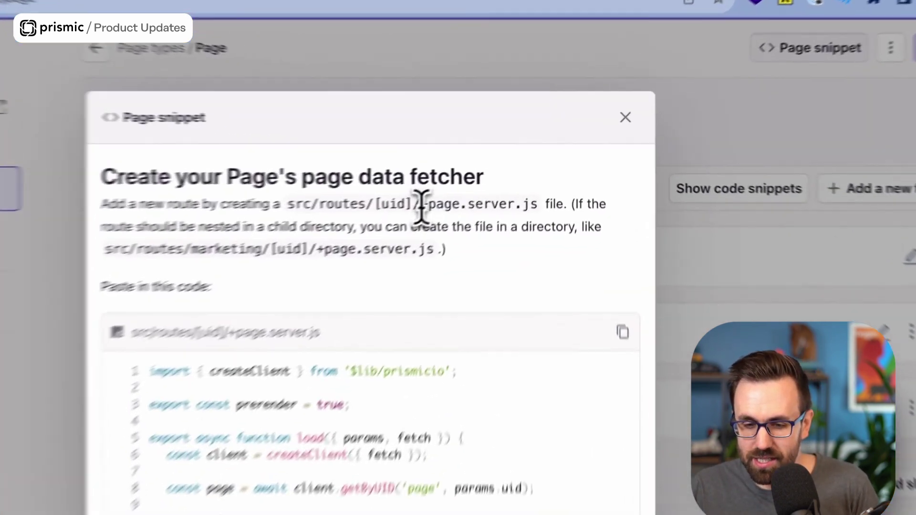
{"action": "left_click_drag", "start_coordinate": [488, 175], "coordinate": [519, 175]}
{"action": "left_click_drag", "start_coordinate": [455, 216], "coordinate": [530, 217]}
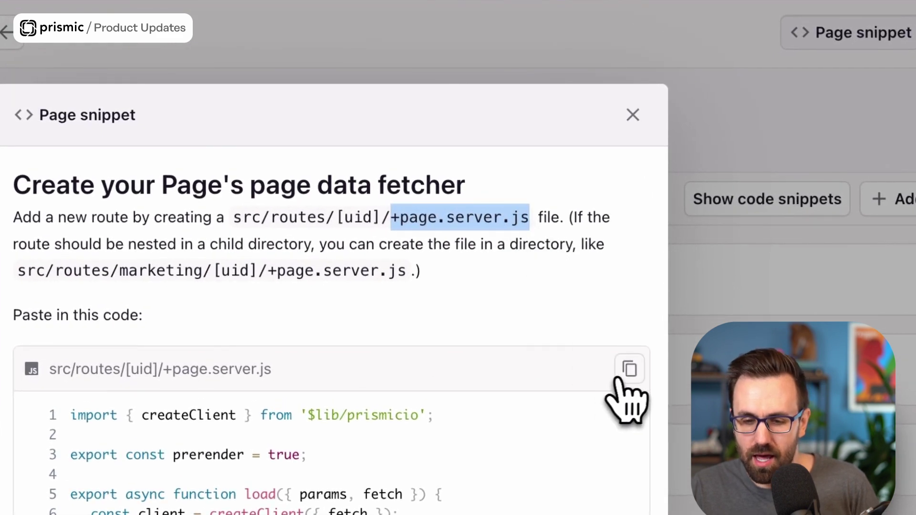
Step: Copy the page data fetcher code and paste it into +page.server.js
{"action": "left_click", "coordinate": [617, 379]}
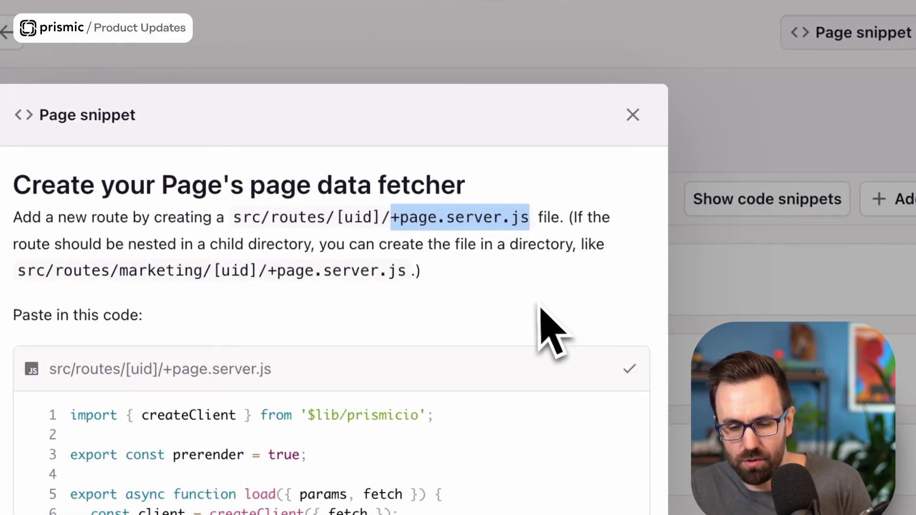
{"action": "key", "text": "super+Tab"}
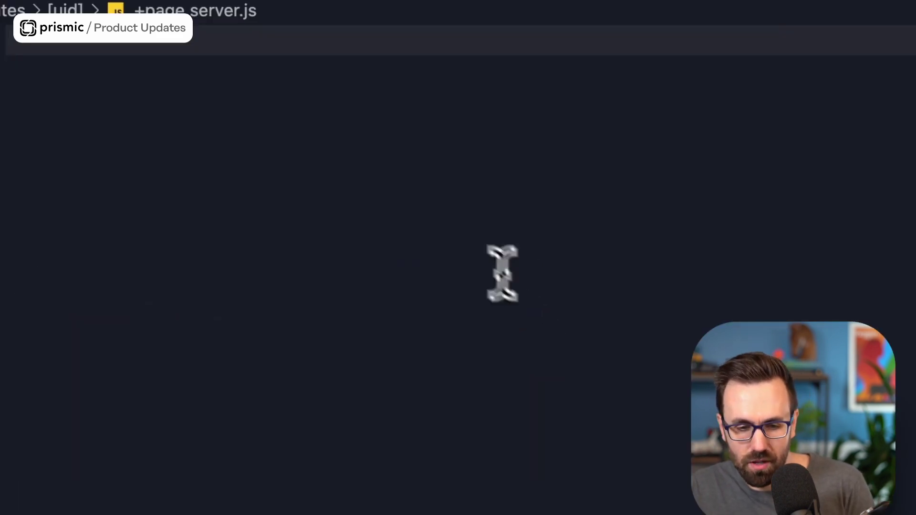
{"action": "key", "text": "super+v"}
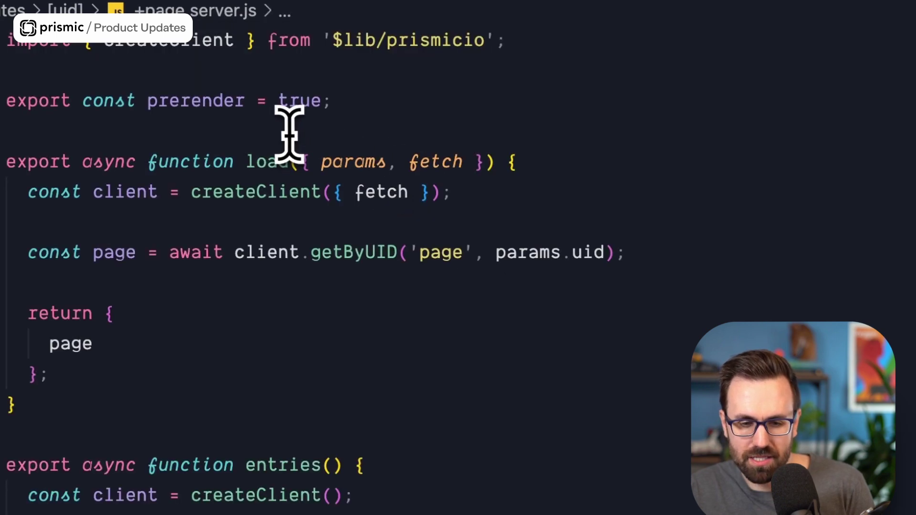
Step: Copy the page component snippet and paste it into the empty +page.svelte
{"action": "key", "text": "super+Tab"}
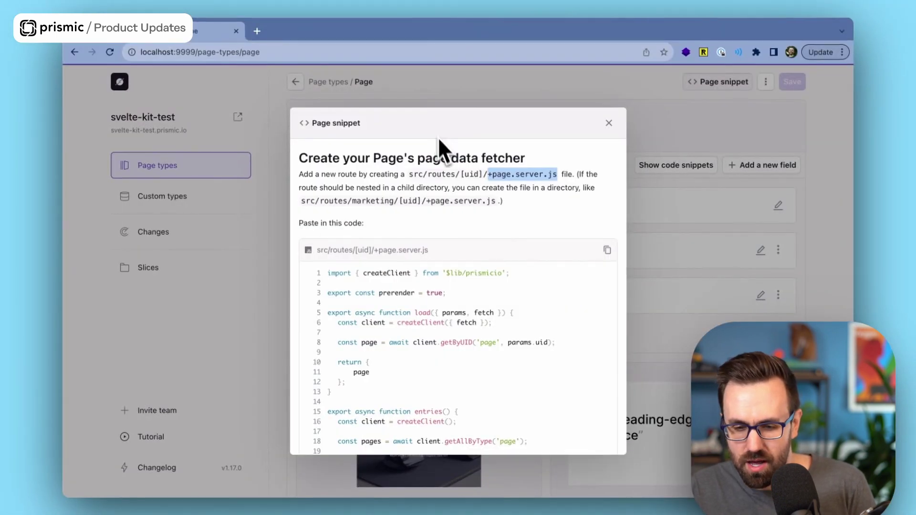
{"action": "left_click", "coordinate": [438, 136]}
{"action": "scroll", "coordinate": [466, 228], "scroll_direction": "down", "scroll_amount": 5}
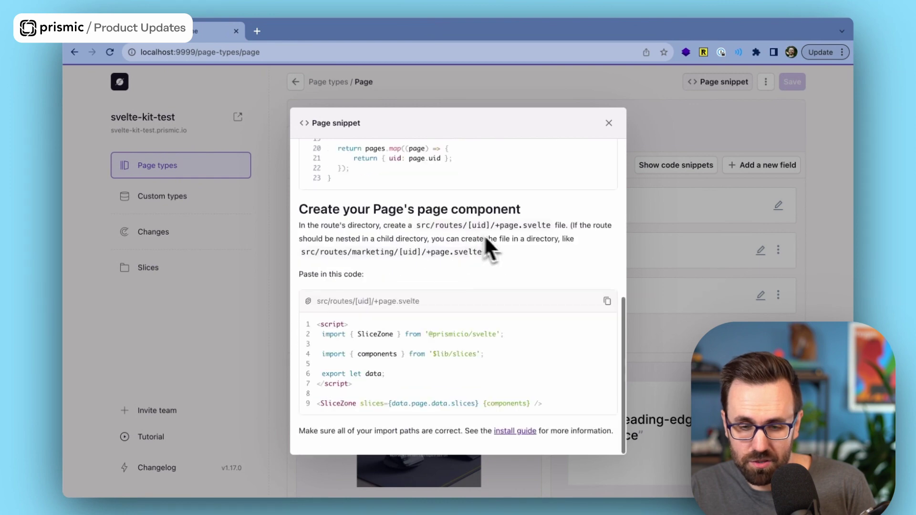
{"action": "left_click", "coordinate": [607, 301]}
{"action": "key", "text": "super+Tab"}
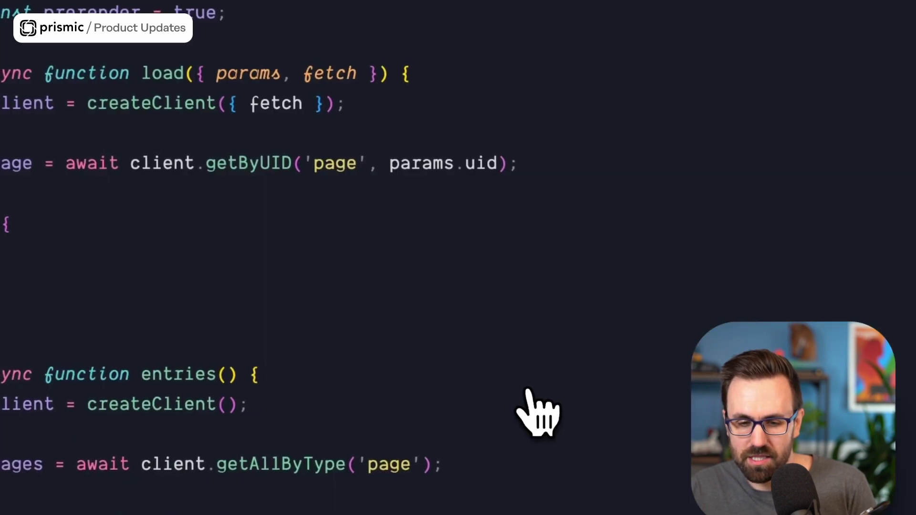
{"action": "left_click", "coordinate": [345, 79]}
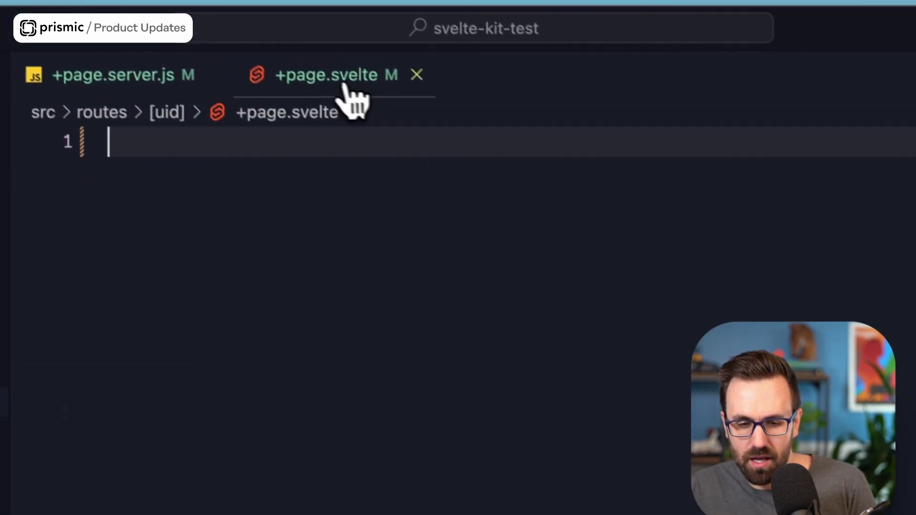
{"action": "key", "text": "super+v"}
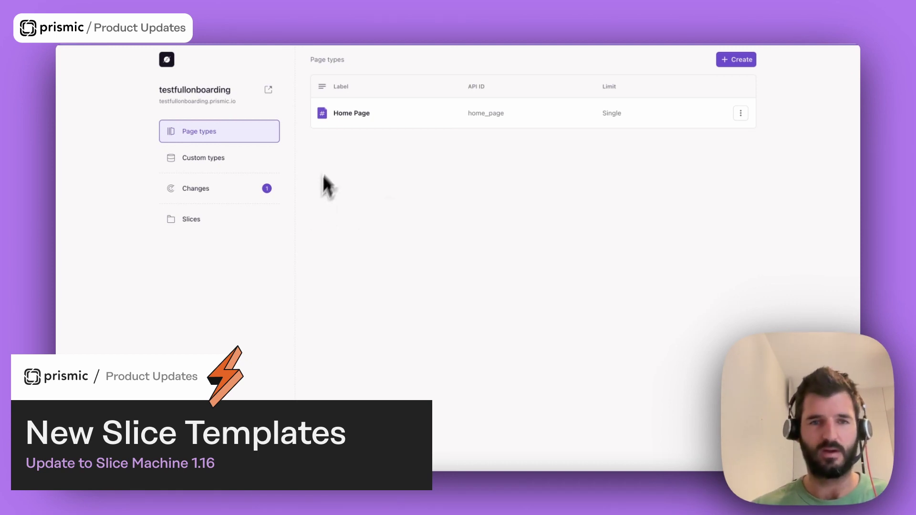
Step: On the Home Page type, tick the Hero and CustomerLogos template slices
{"action": "left_click", "coordinate": [353, 120]}
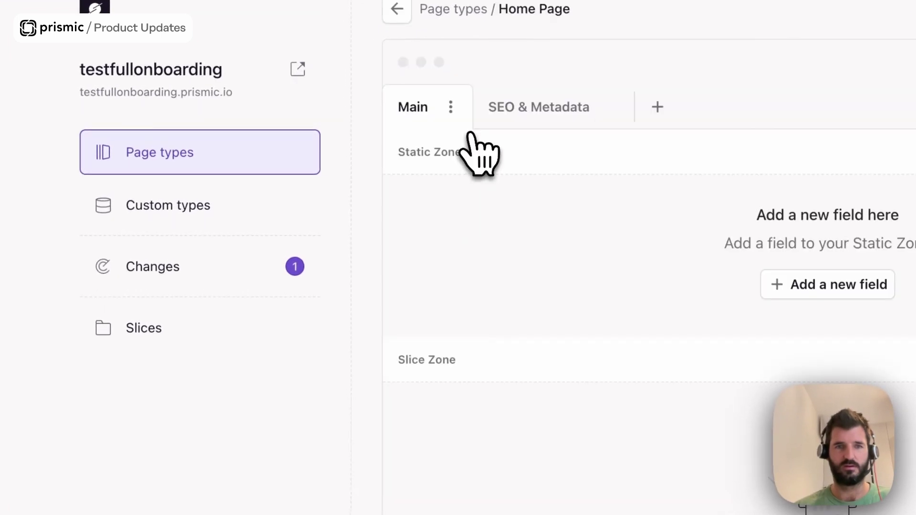
{"action": "scroll", "coordinate": [496, 382], "scroll_direction": "down", "scroll_amount": 2}
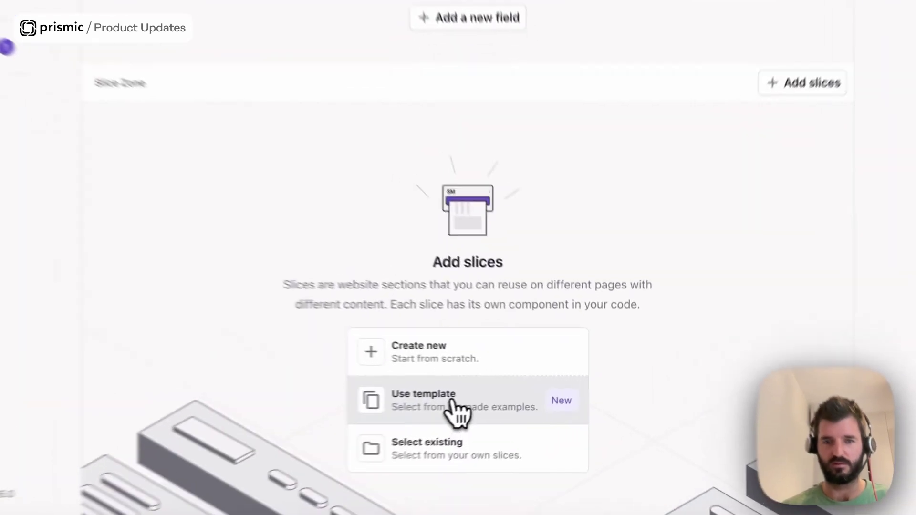
{"action": "left_click", "coordinate": [525, 400]}
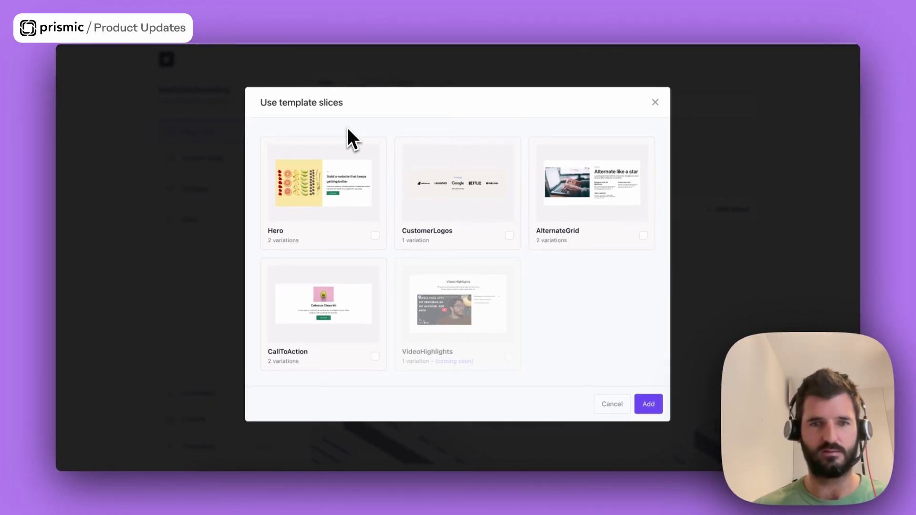
{"action": "left_click", "coordinate": [375, 236]}
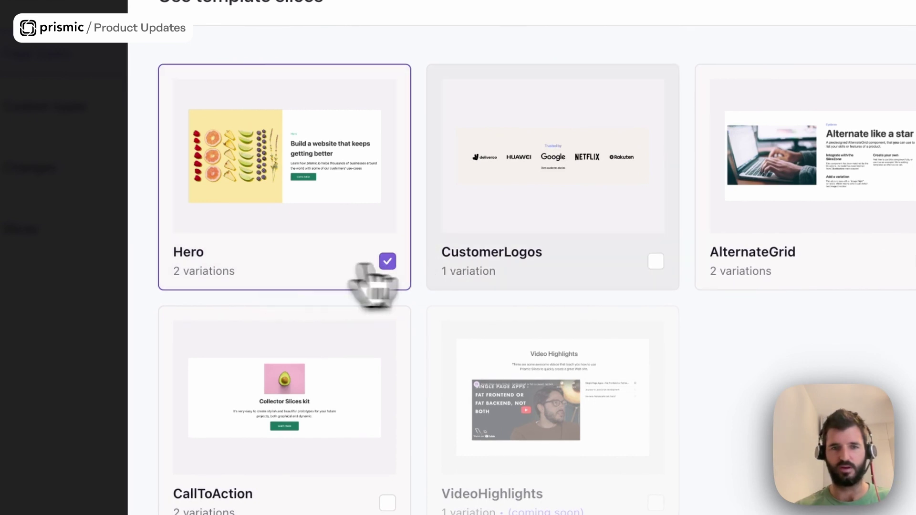
{"action": "left_click", "coordinate": [655, 261]}
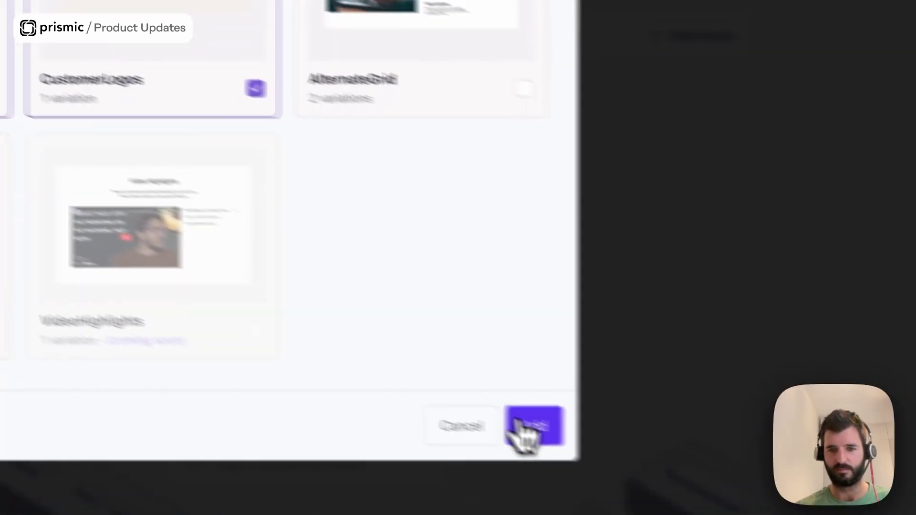
Step: Add the Hero and CustomerLogos templates to Home Page, then view the Slices list
{"action": "left_click", "coordinate": [525, 427]}
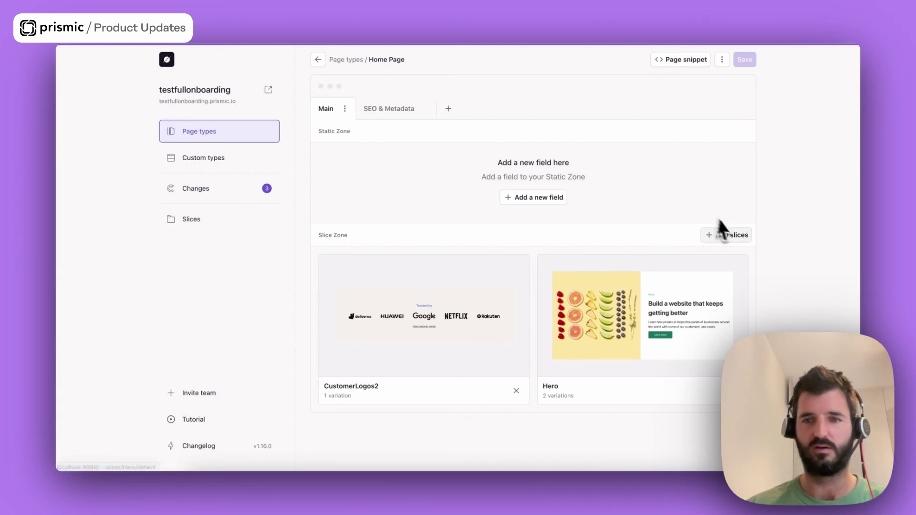
{"action": "left_click", "coordinate": [725, 234]}
{"action": "left_click", "coordinate": [666, 286]}
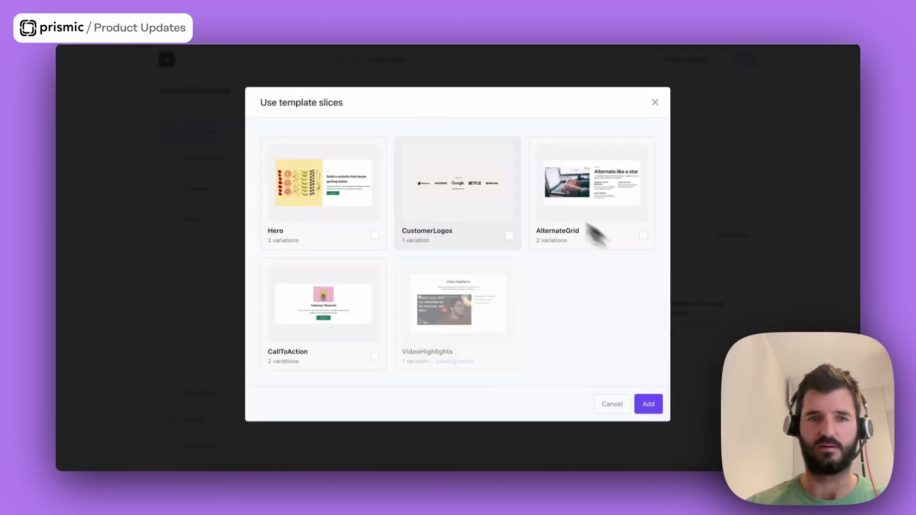
{"action": "left_click", "coordinate": [654, 102]}
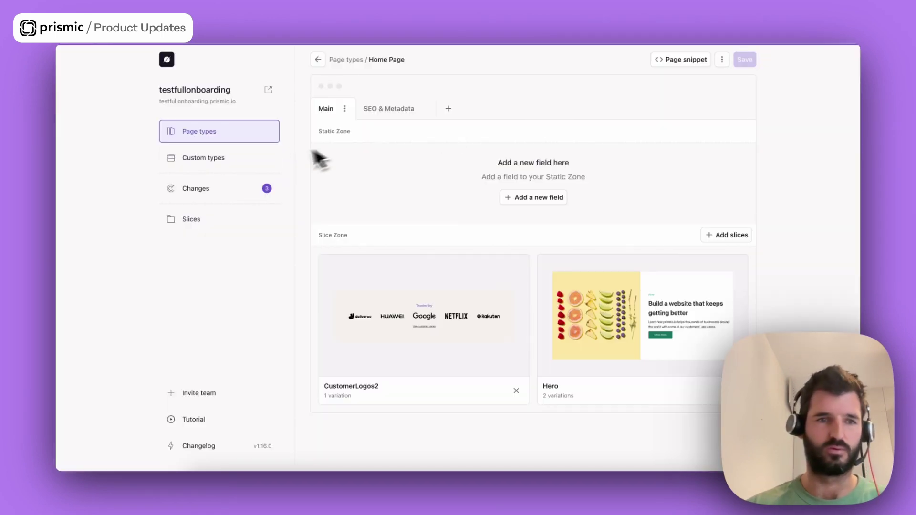
{"action": "left_click", "coordinate": [200, 222]}
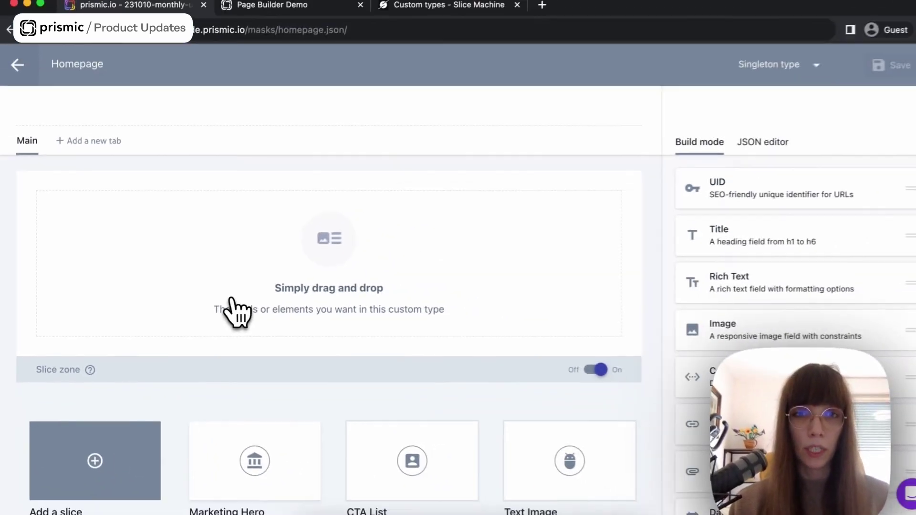
Step: Scroll to the Homepage type's slices, then switch to the Page Builder Demo tab
{"action": "scroll", "coordinate": [234, 311], "scroll_direction": "down", "scroll_amount": 3}
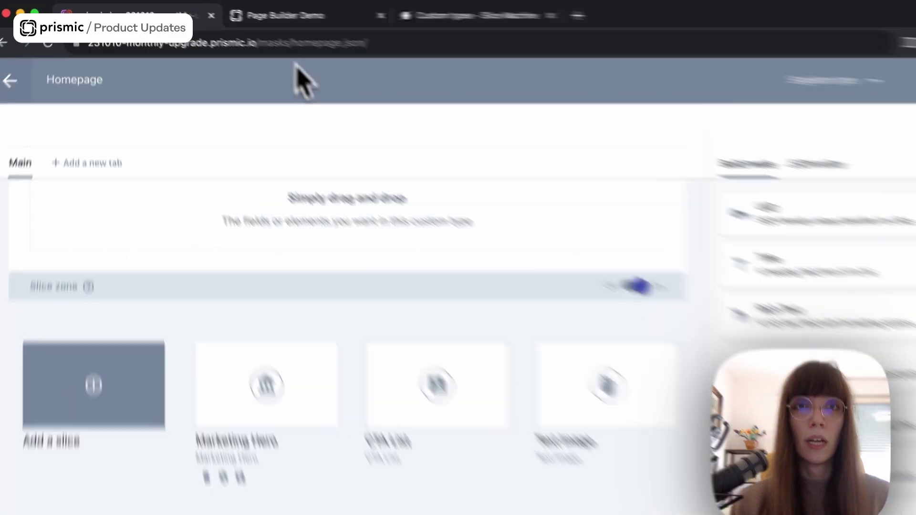
{"action": "left_click", "coordinate": [272, 13]}
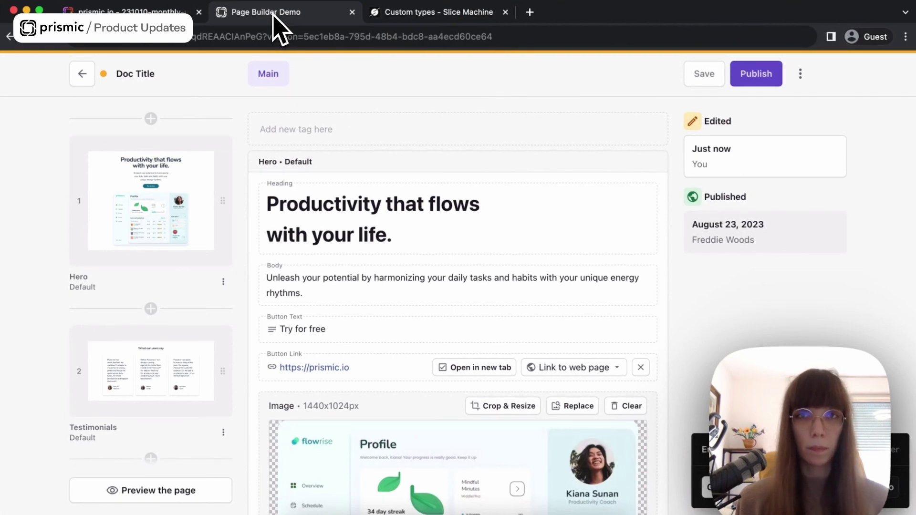
Step: Open the Homepage custom type in Slice Machine and scroll to its legacy slices
{"action": "left_click", "coordinate": [404, 12]}
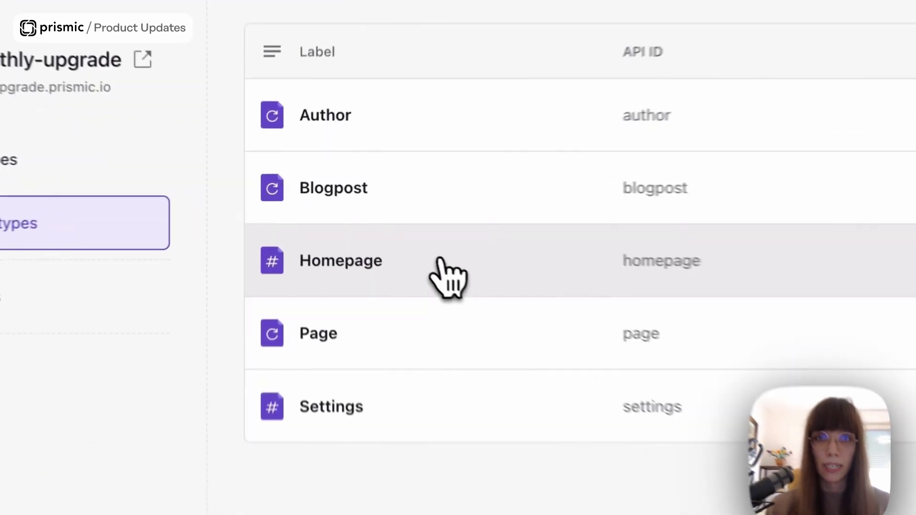
{"action": "left_click", "coordinate": [368, 225]}
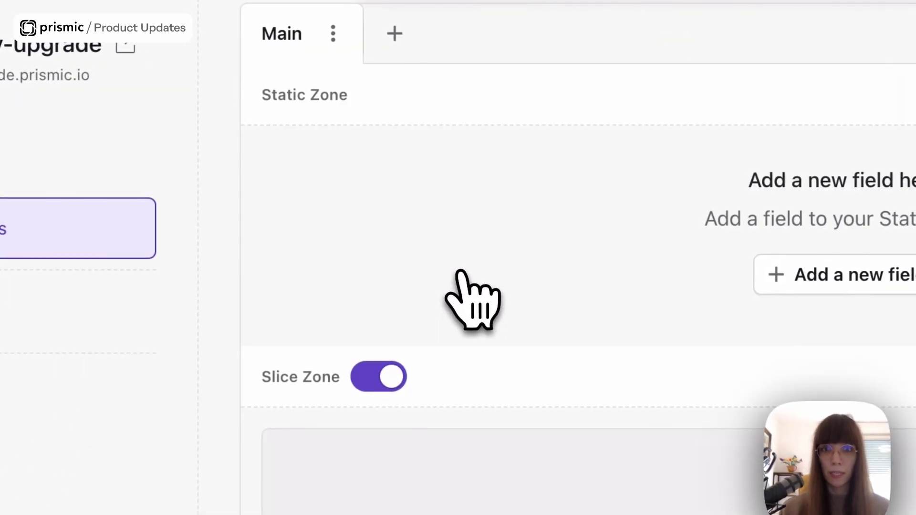
{"action": "scroll", "coordinate": [465, 298], "scroll_direction": "down", "scroll_amount": 5}
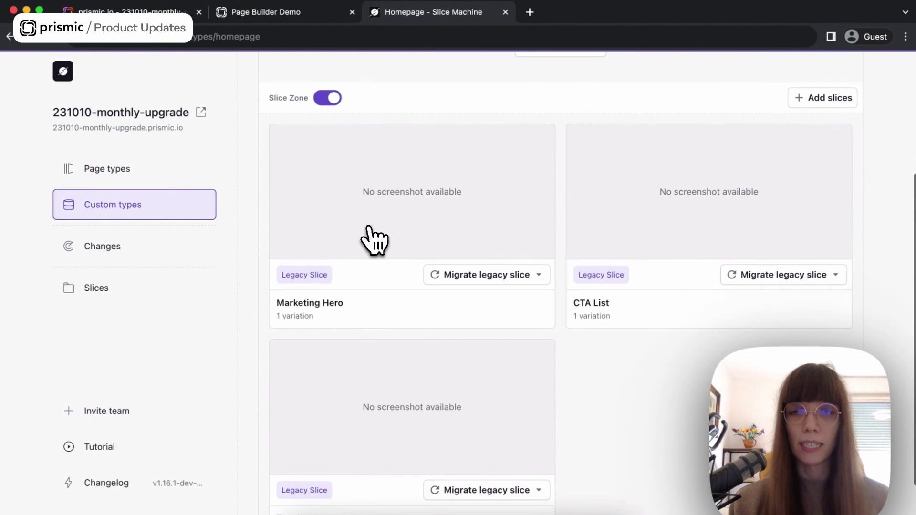
{"action": "scroll", "coordinate": [374, 240], "scroll_direction": "down", "scroll_amount": 2}
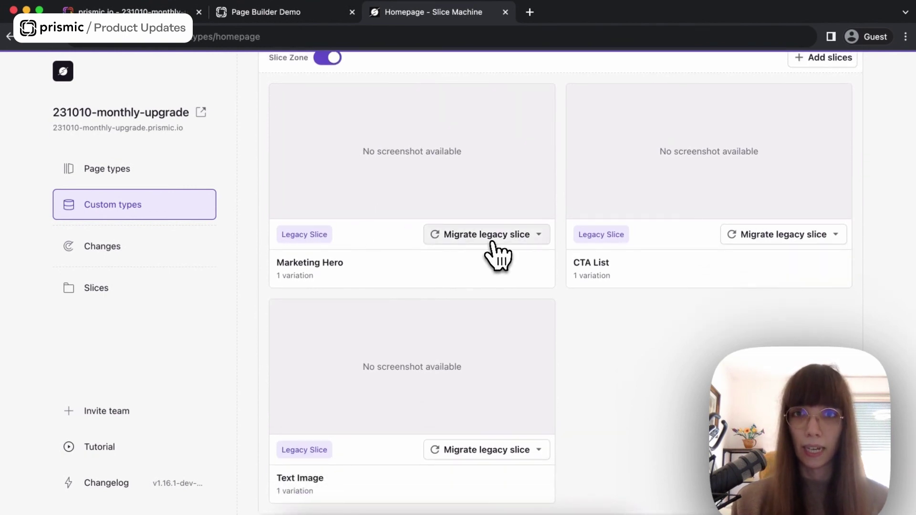
Step: Choose Upgrade slice from Marketing Hero's Migrate legacy slice options
{"action": "left_click", "coordinate": [491, 243]}
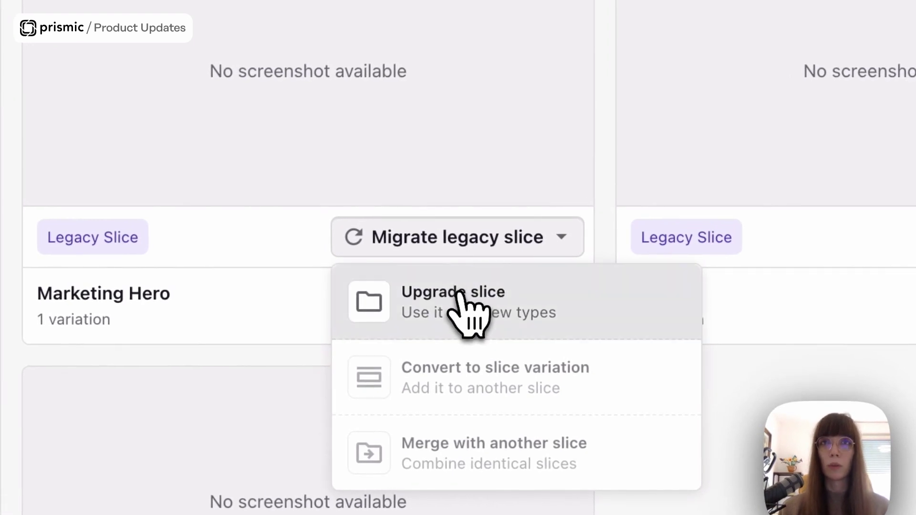
{"action": "left_click", "coordinate": [459, 294]}
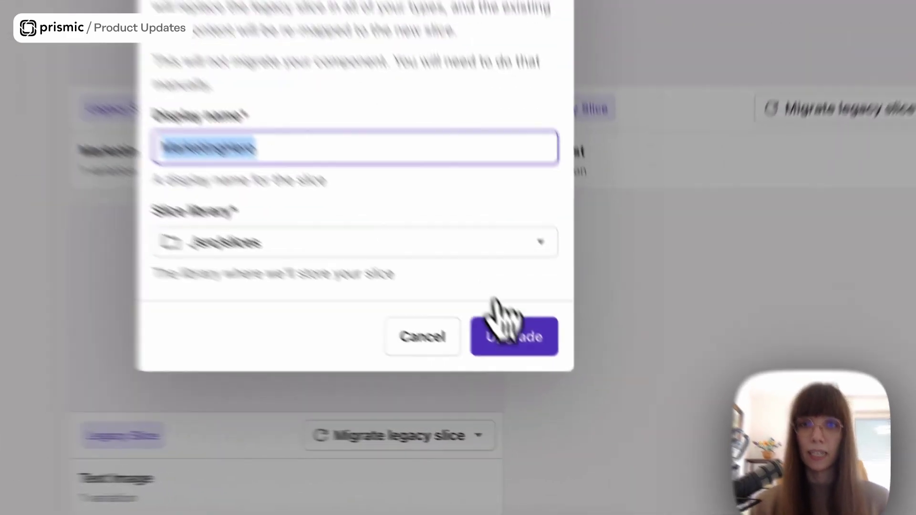
Step: Confirm the upgrade, turning Marketing Hero into the MarketingHero slice
{"action": "left_click", "coordinate": [561, 384]}
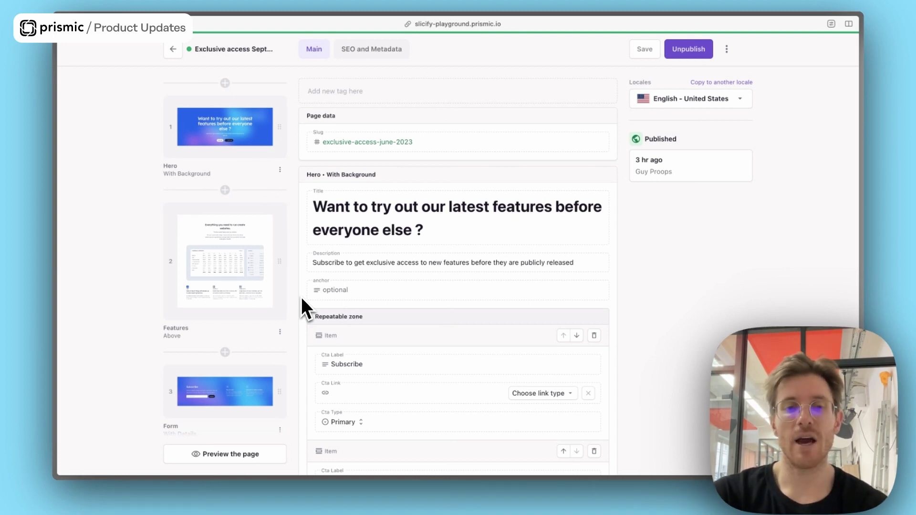
Step: Show the link-type options for the Subscribe item's Cta Link field
{"action": "scroll", "coordinate": [302, 298], "scroll_direction": "down", "scroll_amount": 2}
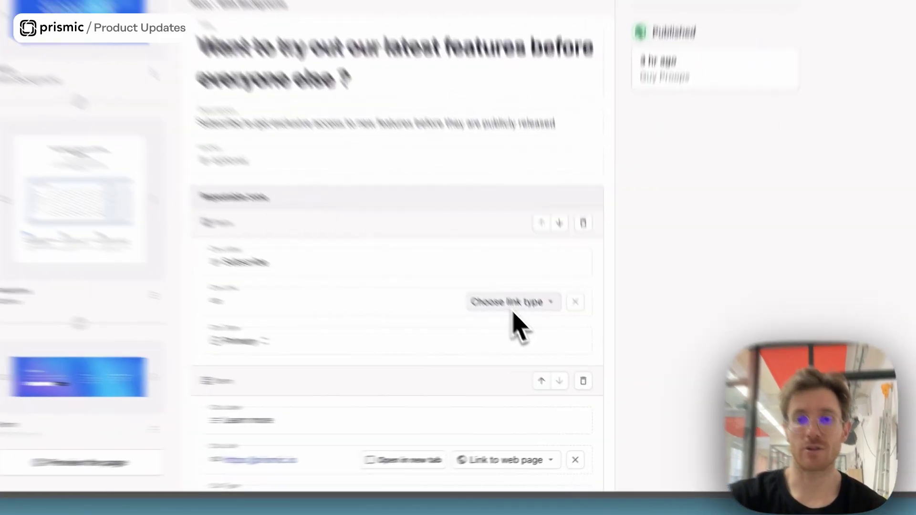
{"action": "left_click", "coordinate": [542, 340]}
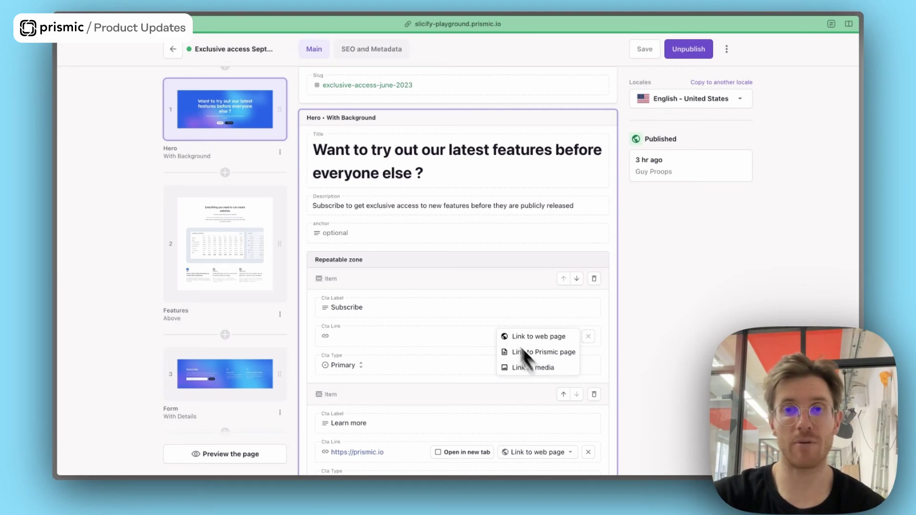
{"action": "left_click", "coordinate": [578, 208]}
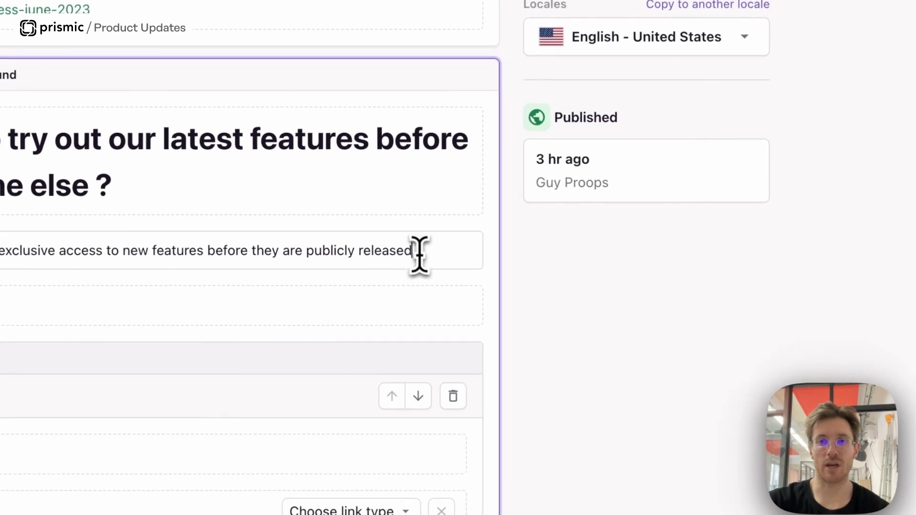
{"action": "left_click_drag", "start_coordinate": [417, 254], "coordinate": [355, 252]}
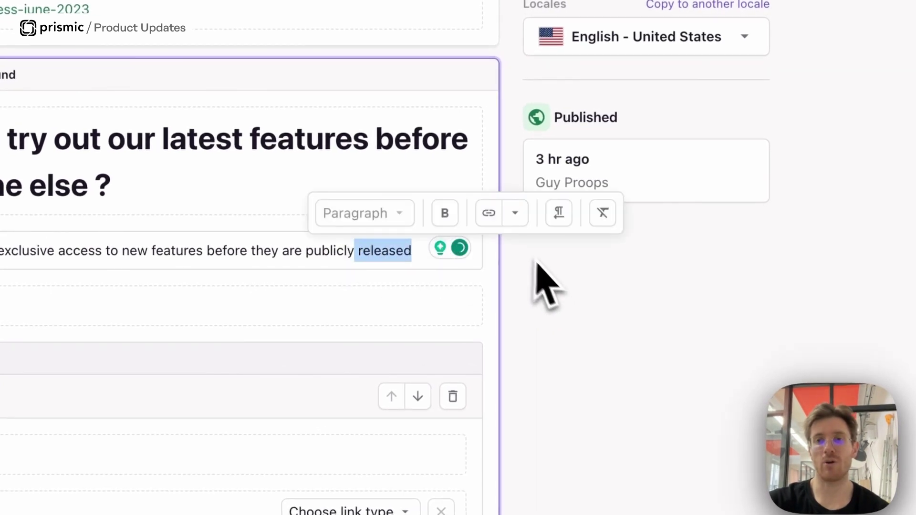
{"action": "left_click", "coordinate": [516, 214]}
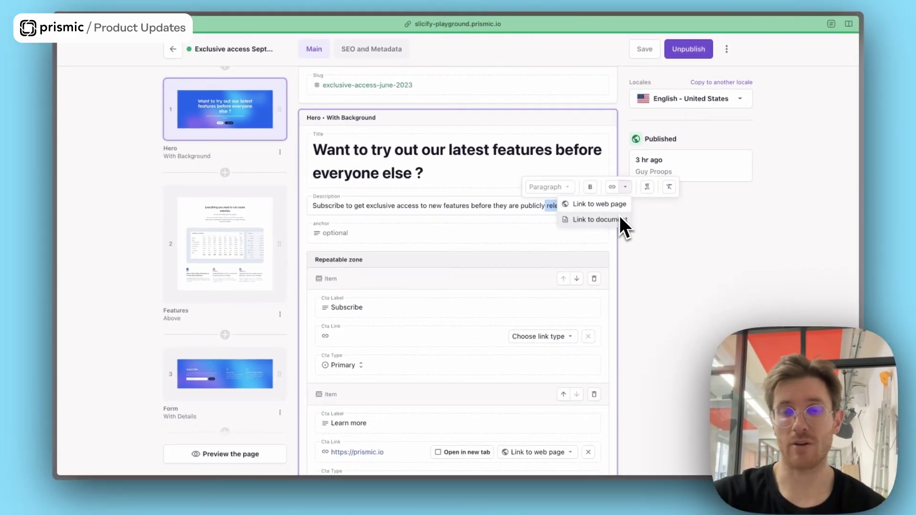
{"action": "left_click", "coordinate": [526, 206]}
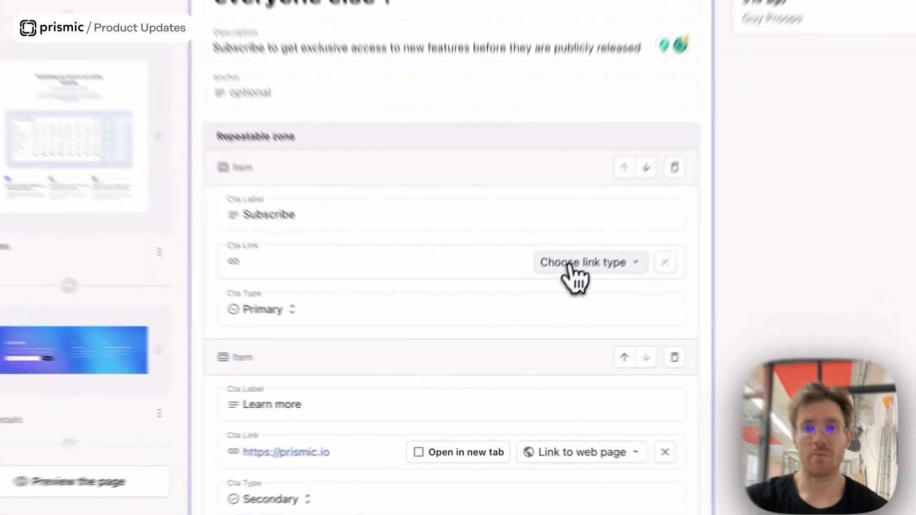
Step: Make the Subscribe Cta Link a web page link to a dashboard/ address
{"action": "left_click", "coordinate": [530, 323]}
{"action": "left_click", "coordinate": [541, 321]}
{"action": "left_click", "coordinate": [317, 237]}
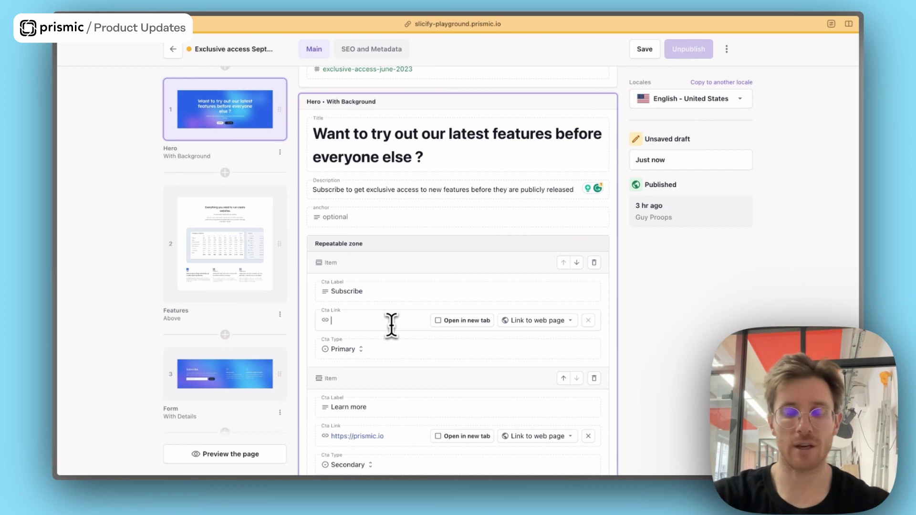
{"action": "type", "text": "dashboard/"}
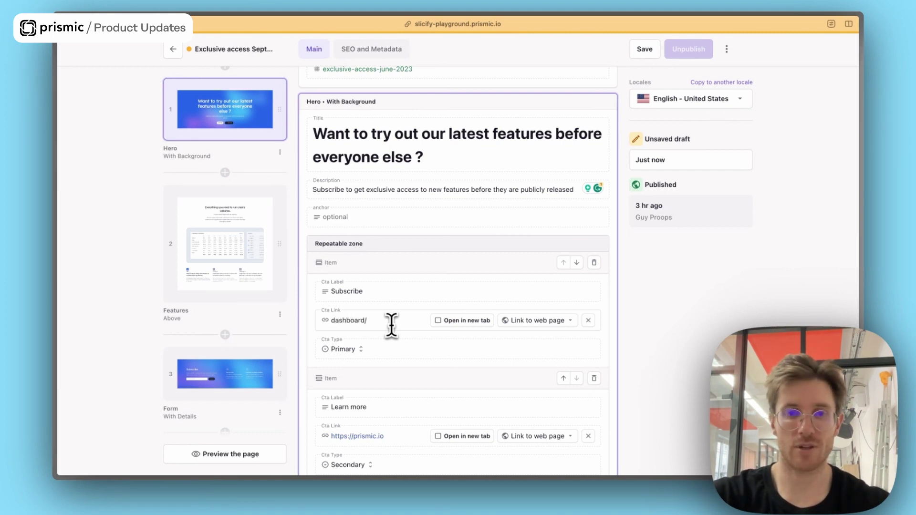
{"action": "type", "text": "guy"}
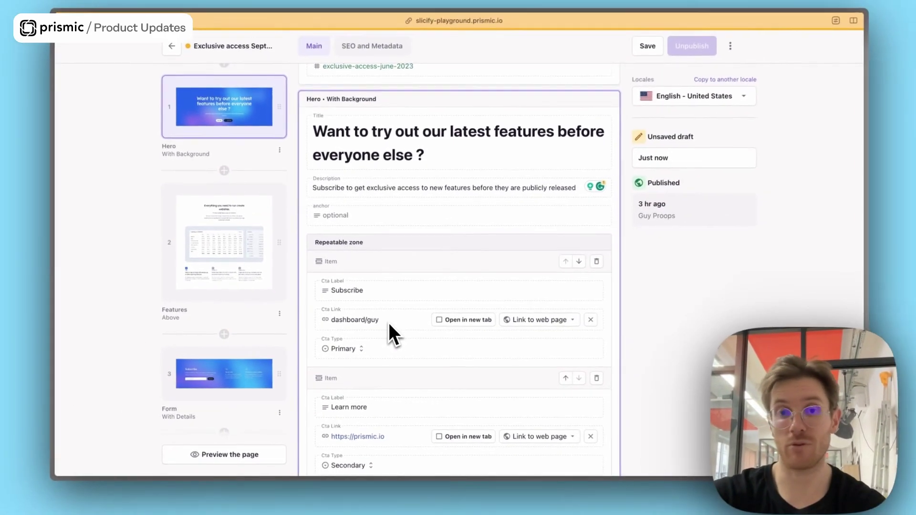
{"action": "scroll", "coordinate": [430, 263], "scroll_direction": "up", "scroll_amount": 1}
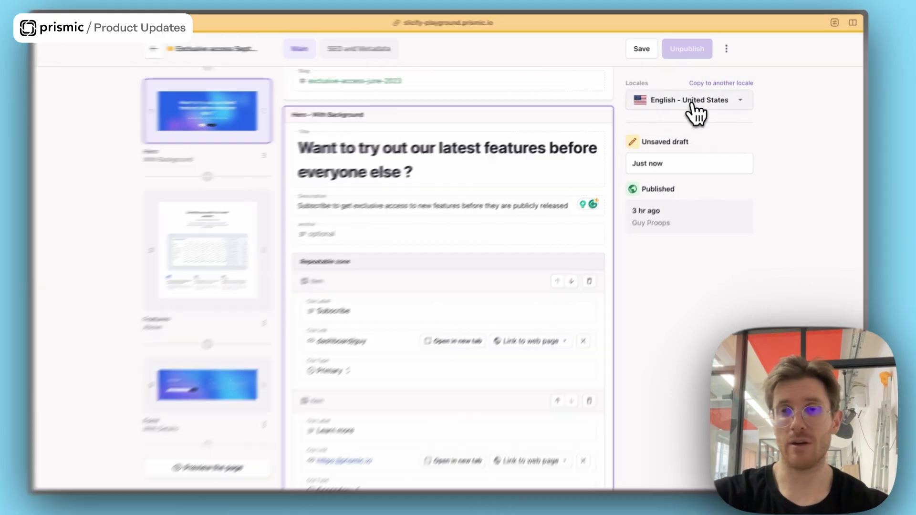
Step: Switch the Exclusive access page to its French - France locale
{"action": "left_click", "coordinate": [695, 112]}
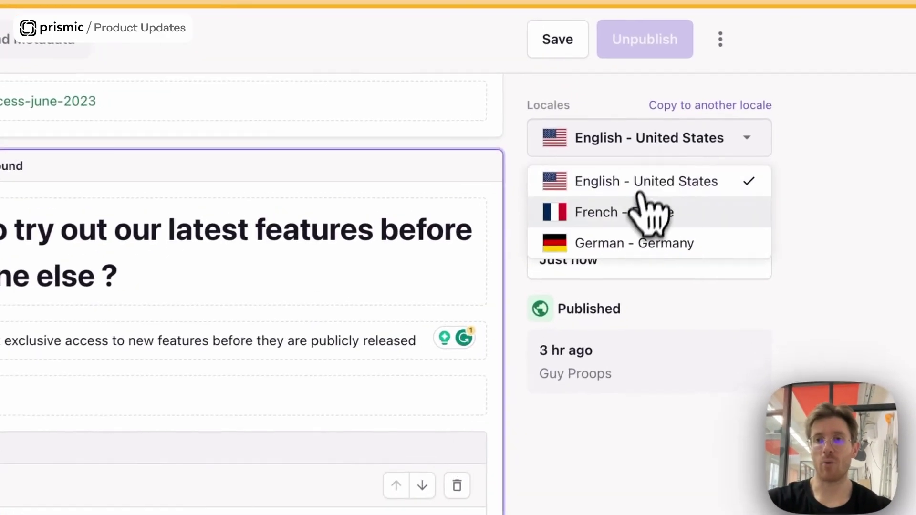
{"action": "left_click", "coordinate": [683, 137]}
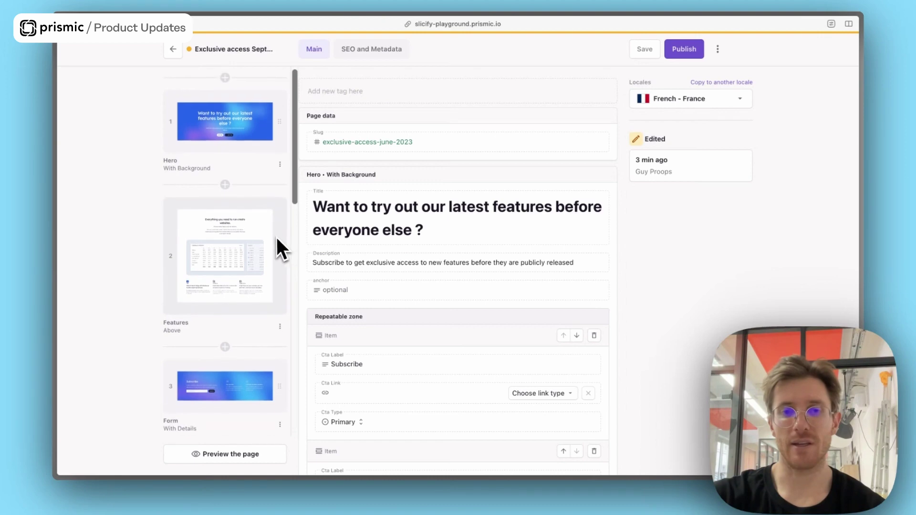
Step: Set the French page's Subscribe Cta Link type to Link to Prismic page
{"action": "scroll", "coordinate": [316, 276], "scroll_direction": "down", "scroll_amount": 1}
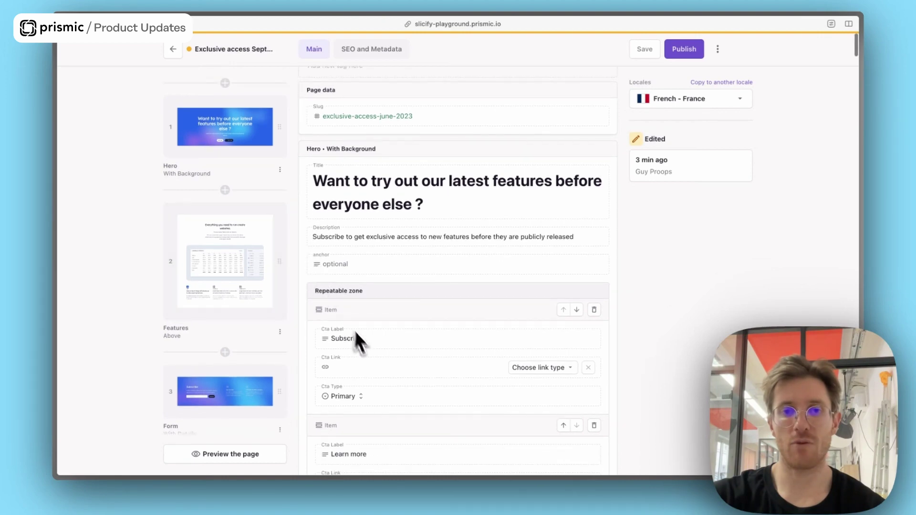
{"action": "scroll", "coordinate": [398, 321], "scroll_direction": "down", "scroll_amount": 2}
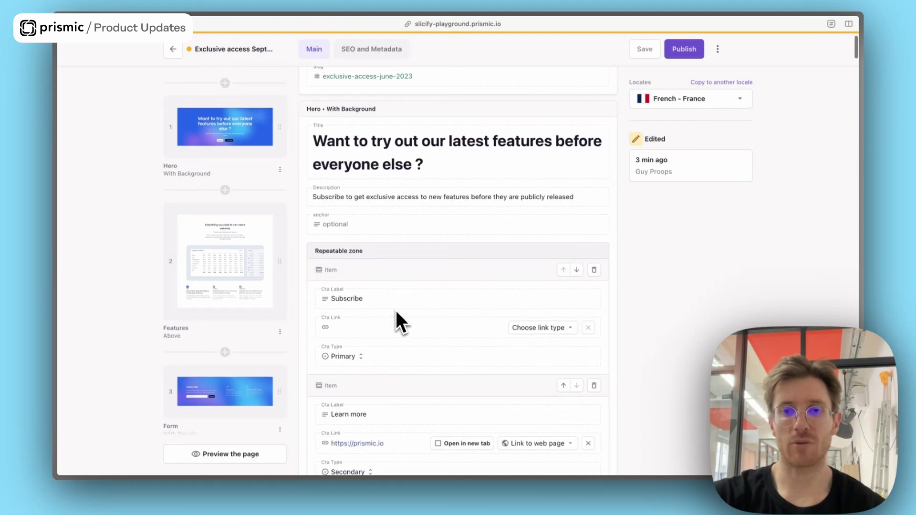
{"action": "left_click", "coordinate": [547, 326]}
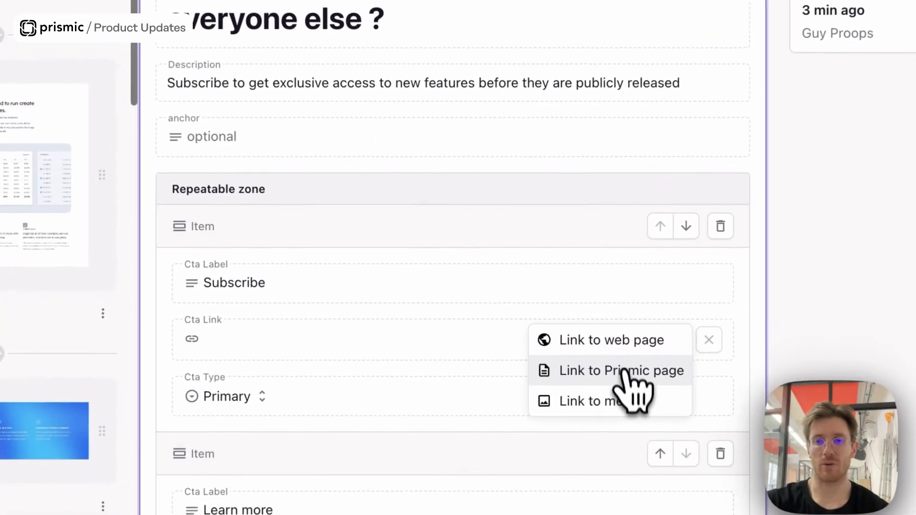
{"action": "left_click", "coordinate": [626, 372]}
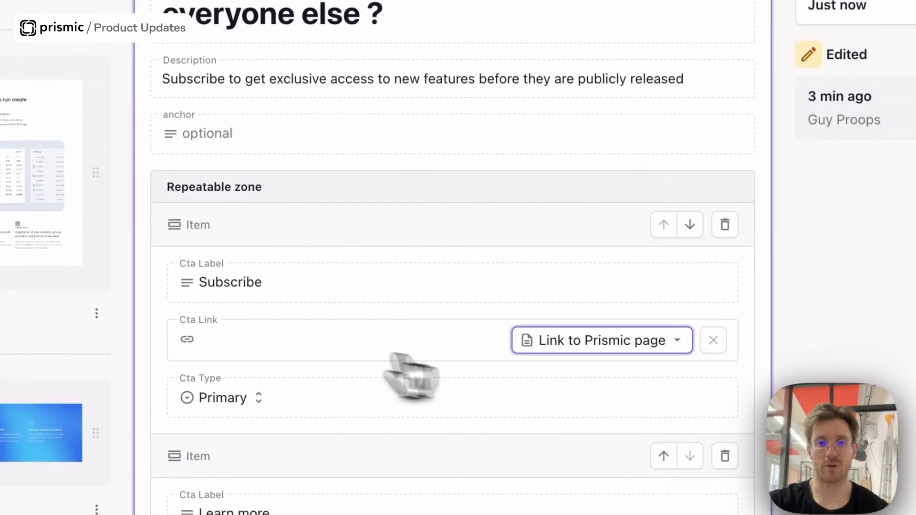
Step: In the document picker, replace the French filter with English - United States documents
{"action": "left_click", "coordinate": [301, 360]}
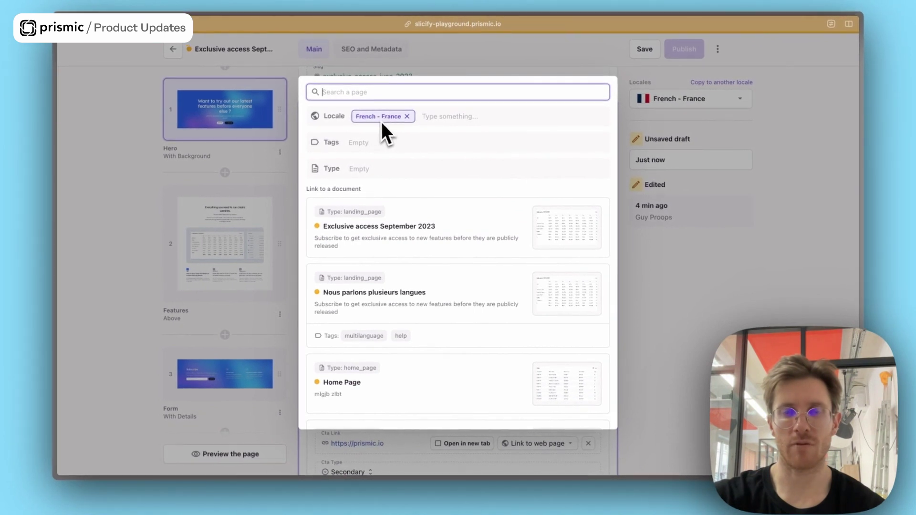
{"action": "scroll", "coordinate": [392, 248], "scroll_direction": "down", "scroll_amount": 3}
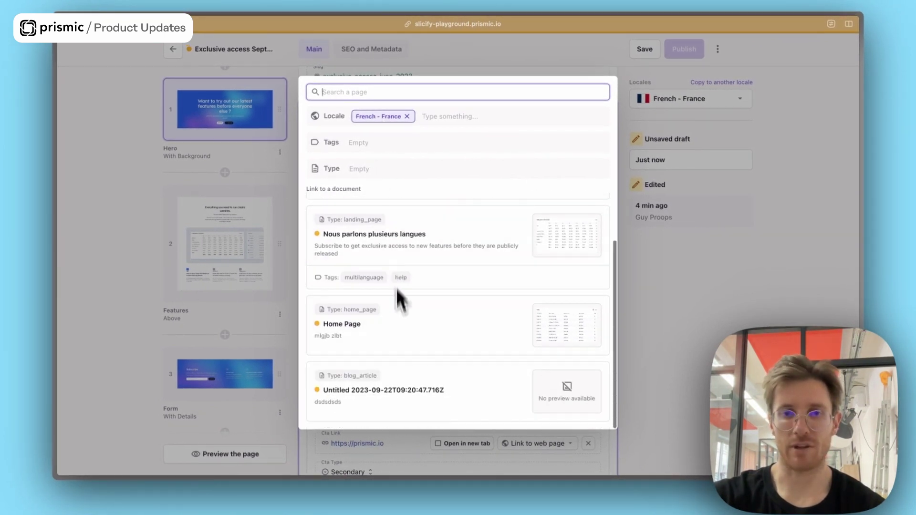
{"action": "scroll", "coordinate": [396, 286], "scroll_direction": "up", "scroll_amount": 3}
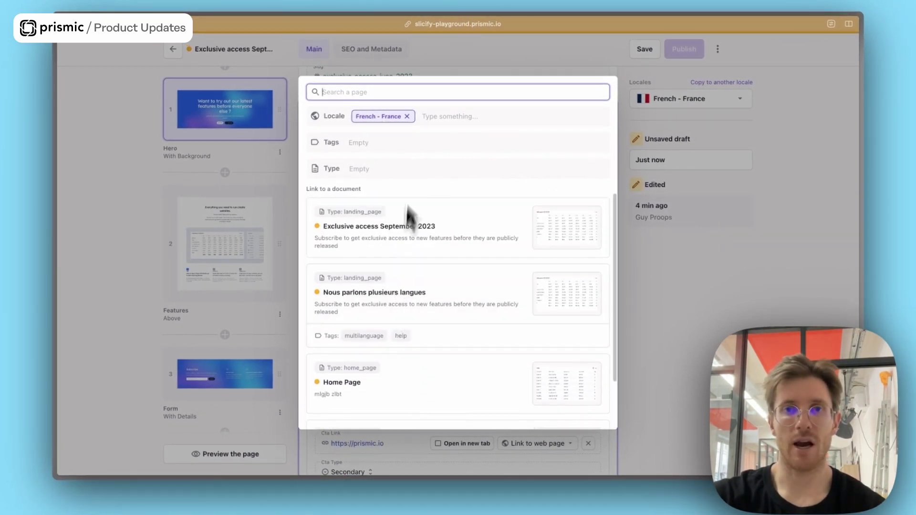
{"action": "left_click", "coordinate": [408, 121]}
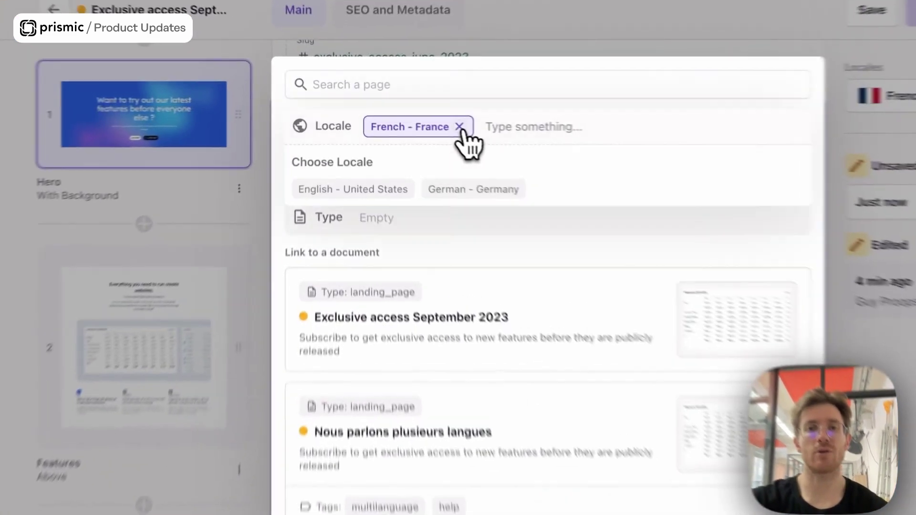
{"action": "left_click", "coordinate": [460, 126]}
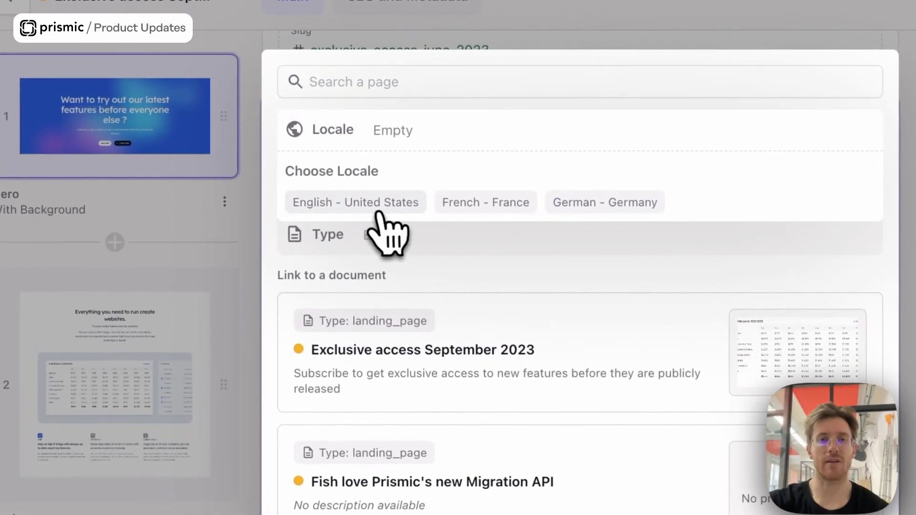
{"action": "left_click", "coordinate": [353, 189]}
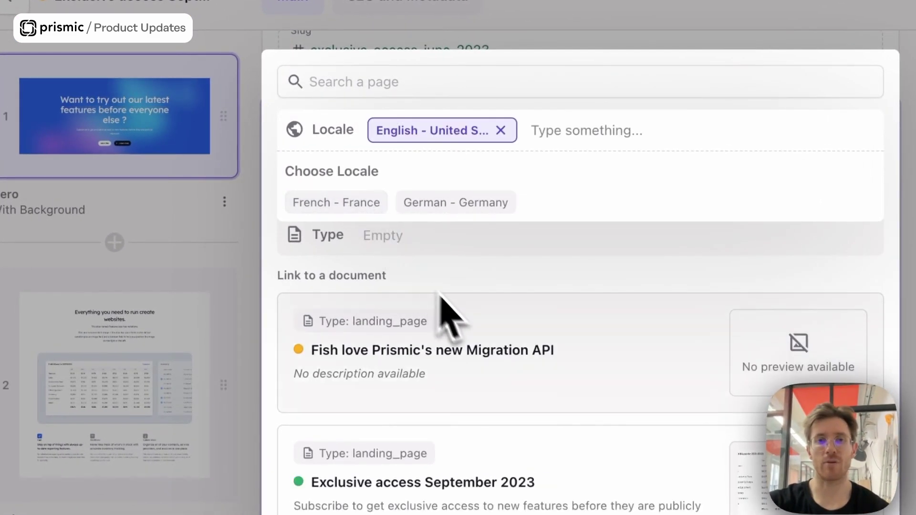
{"action": "scroll", "coordinate": [546, 384], "scroll_direction": "down", "scroll_amount": 1}
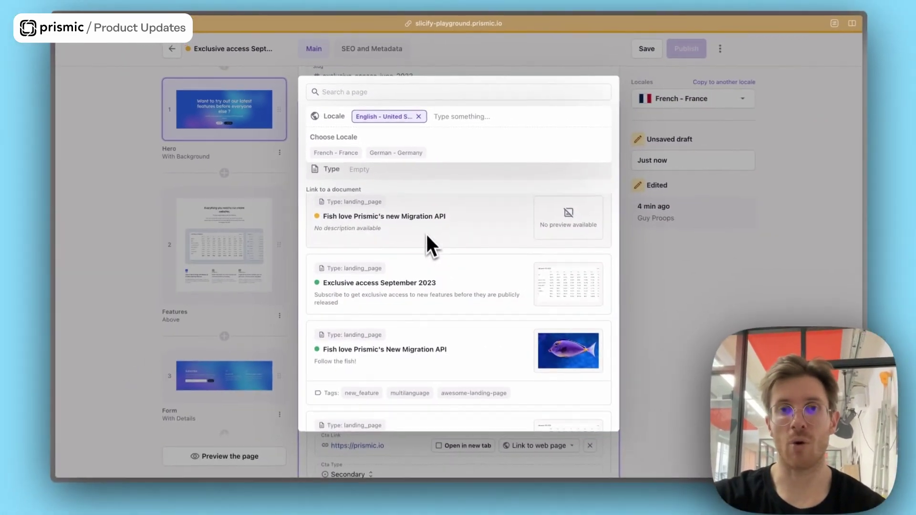
{"action": "scroll", "coordinate": [424, 262], "scroll_direction": "down", "scroll_amount": 1}
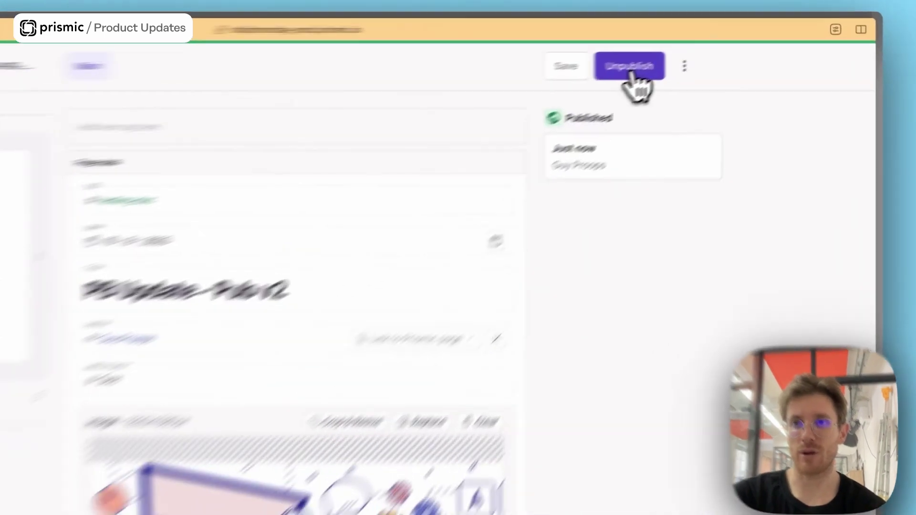
Step: Unpublish the PB Update - Pub v2 document
{"action": "left_click", "coordinate": [689, 53]}
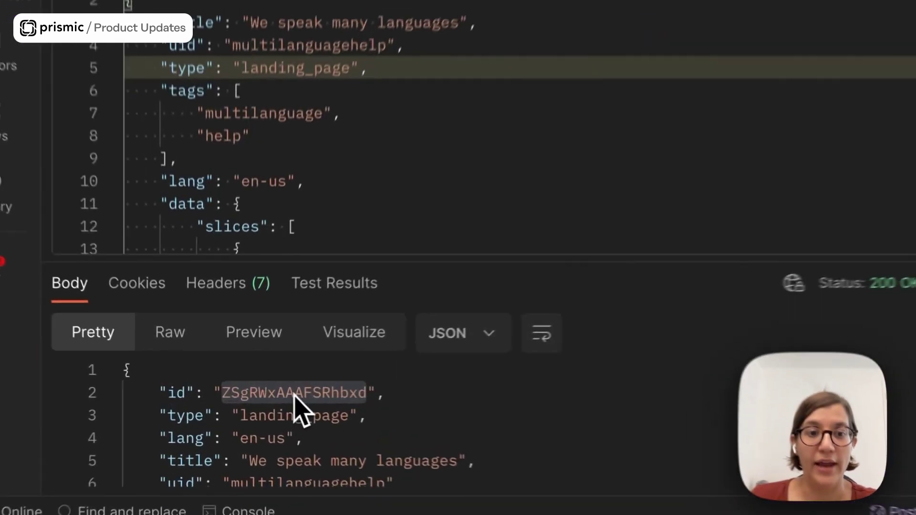
Step: Copy the new English page ID into the French request's alternate_language_id and send it
{"action": "double_click", "coordinate": [294, 393]}
{"action": "key", "text": "super+c"}
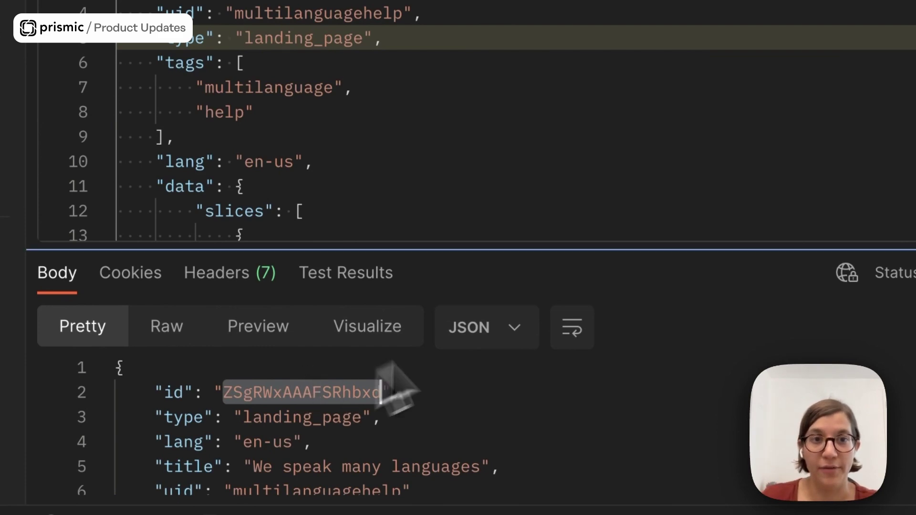
{"action": "left_click", "coordinate": [409, 66]}
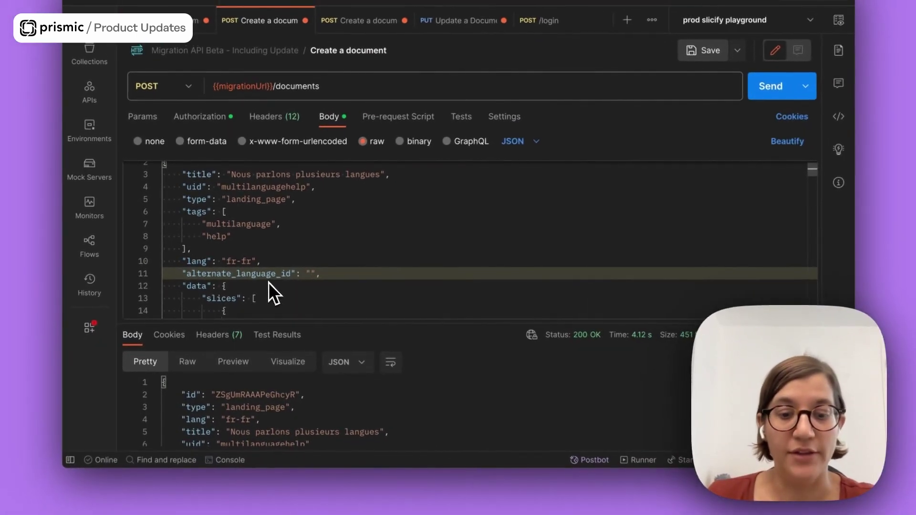
{"action": "key", "text": "super+v"}
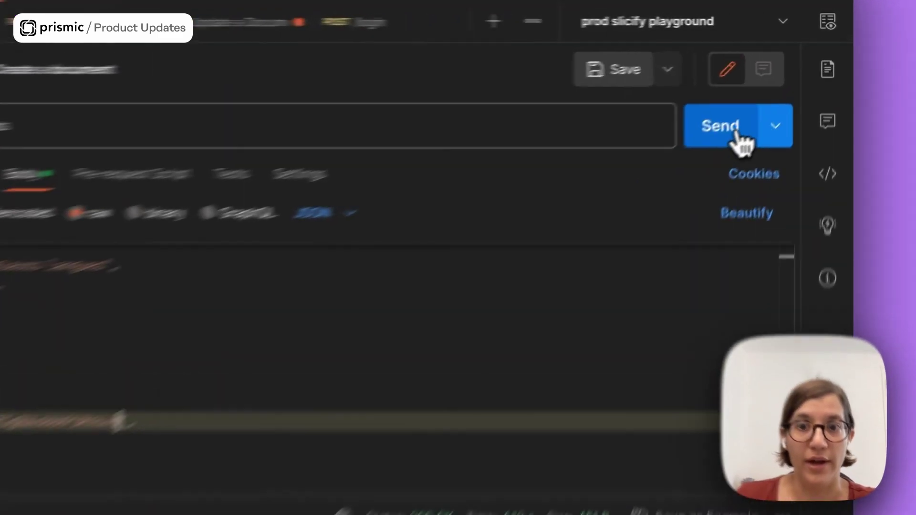
{"action": "left_click", "coordinate": [778, 90]}
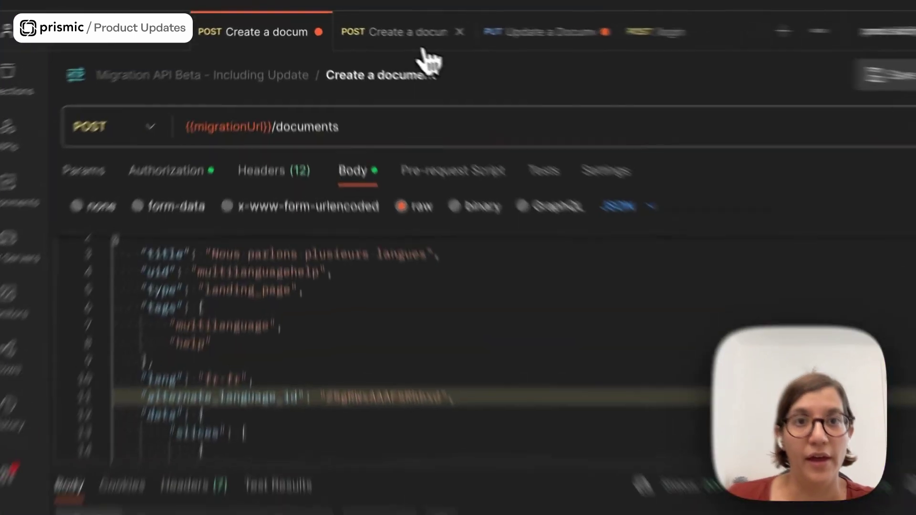
Step: Send the German request with alternate_language_id ZSgRWxAAAFSRhbxd
{"action": "left_click", "coordinate": [377, 21]}
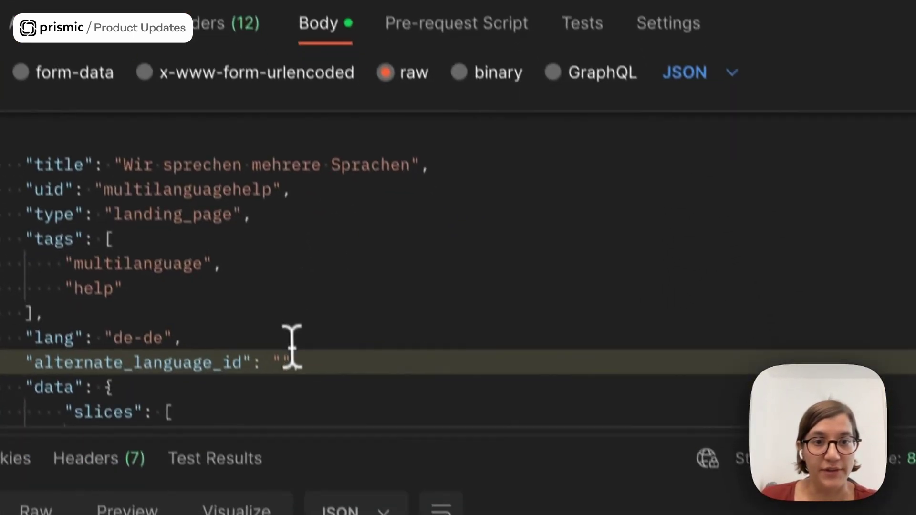
{"action": "type", "text": "YSgRWxAAAFSRhbxd"}
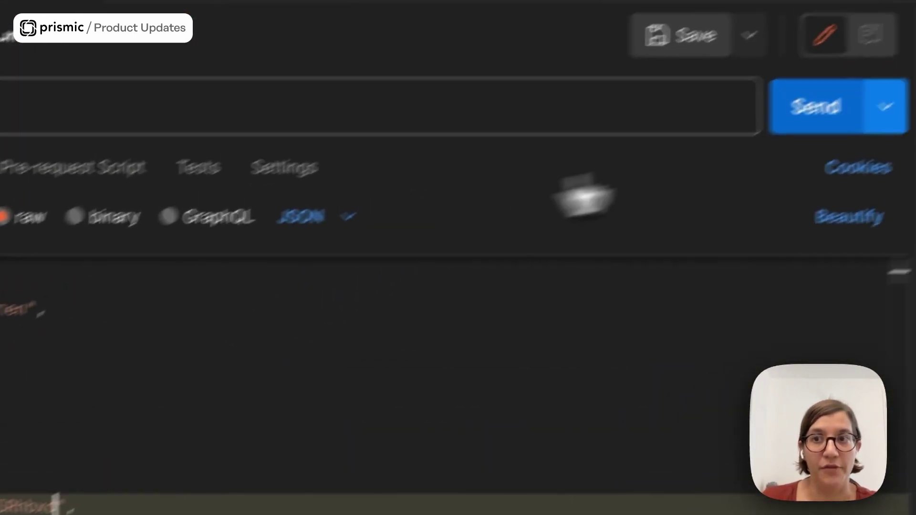
{"action": "left_click", "coordinate": [766, 120]}
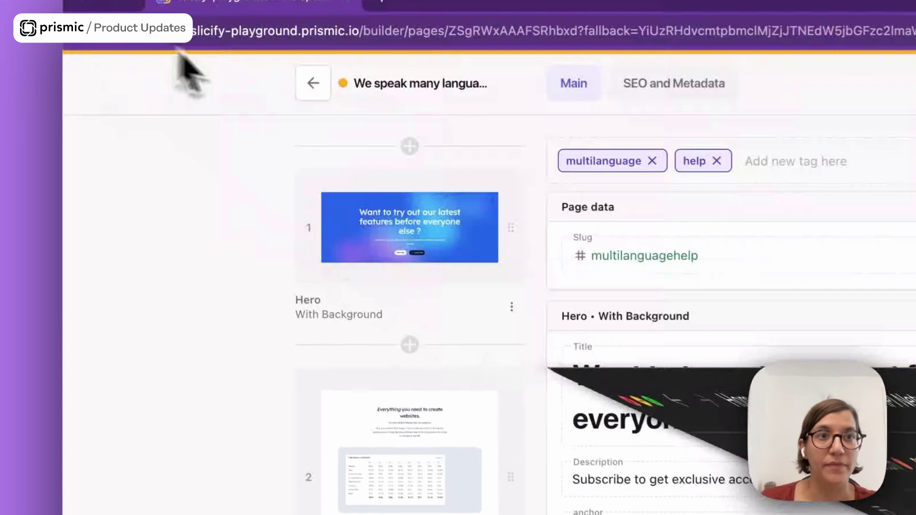
Step: Reload the multilingual help page and view its French - France, then German - Germany versions
{"action": "left_click", "coordinate": [481, 38]}
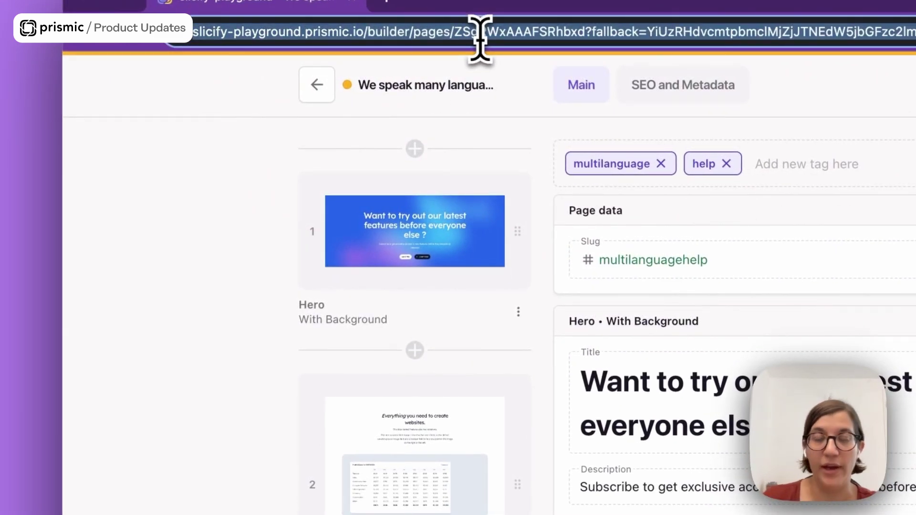
{"action": "key", "text": "Return"}
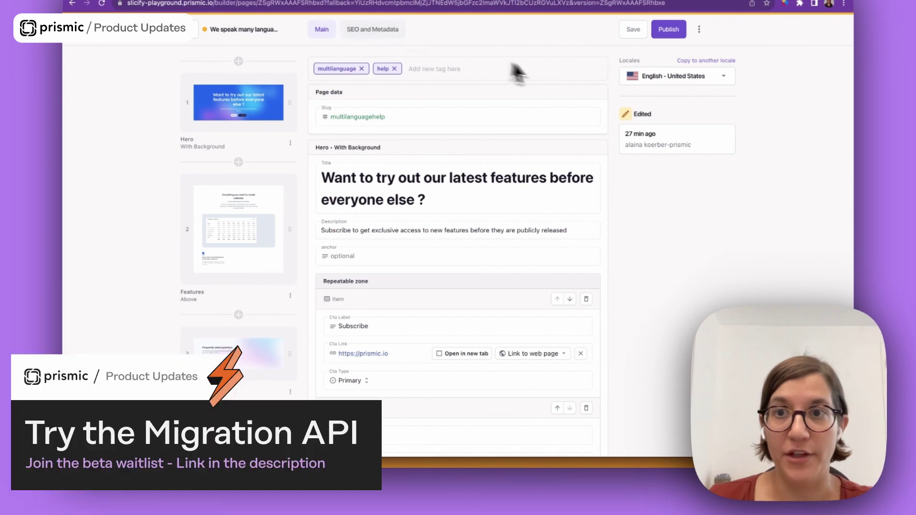
{"action": "left_click", "coordinate": [701, 79]}
{"action": "left_click", "coordinate": [698, 111]}
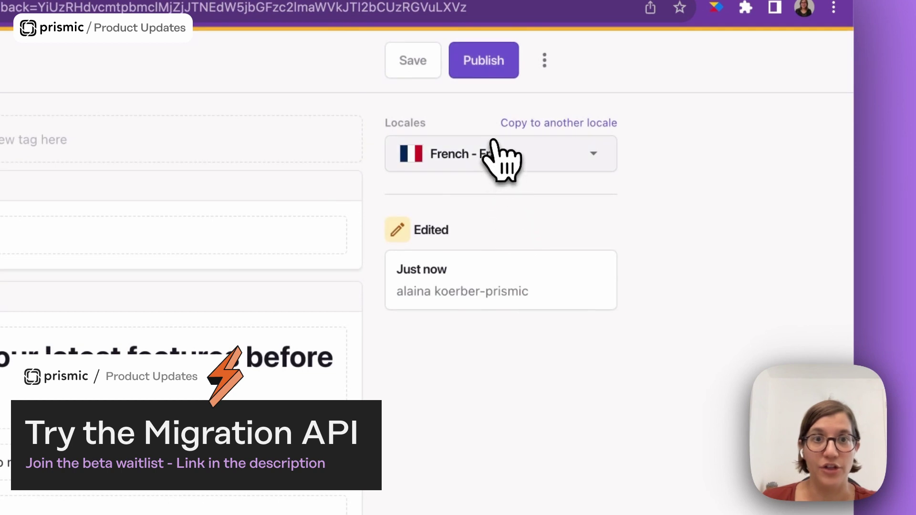
{"action": "left_click", "coordinate": [494, 145]}
{"action": "left_click", "coordinate": [505, 255]}
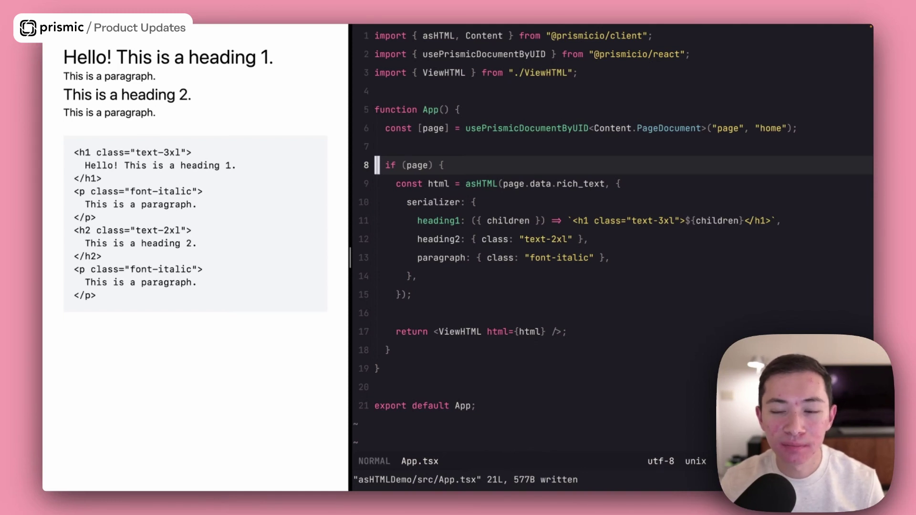
Step: Add text-red-500 to heading2's class in App.tsx and save
{"action": "key", "text": "j"}
{"action": "key", "text": "j"}
{"action": "key", "text": "j"}
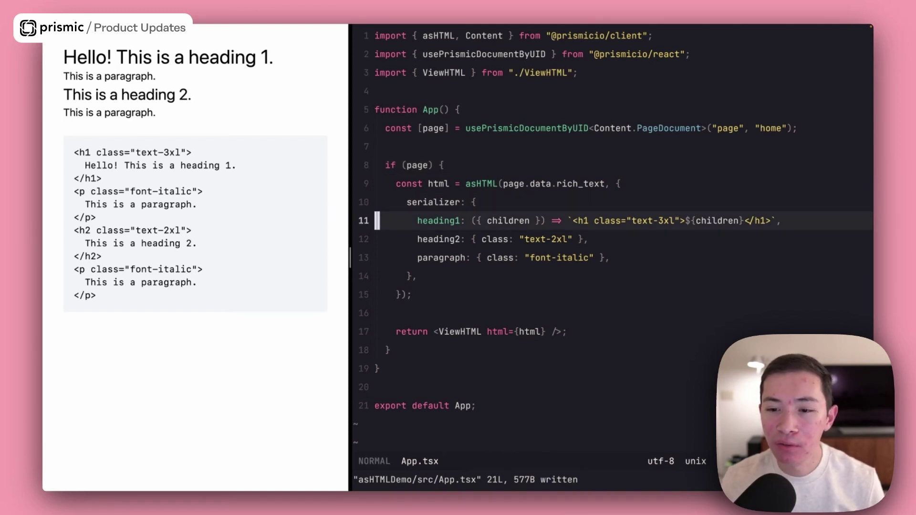
{"action": "key", "text": "shift+v"}
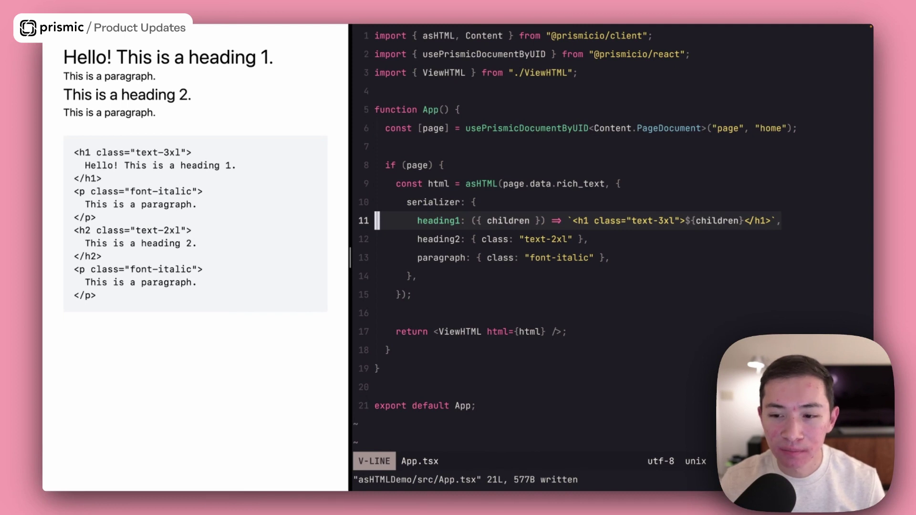
{"action": "key", "text": "Escape"}
{"action": "key", "text": "j"}
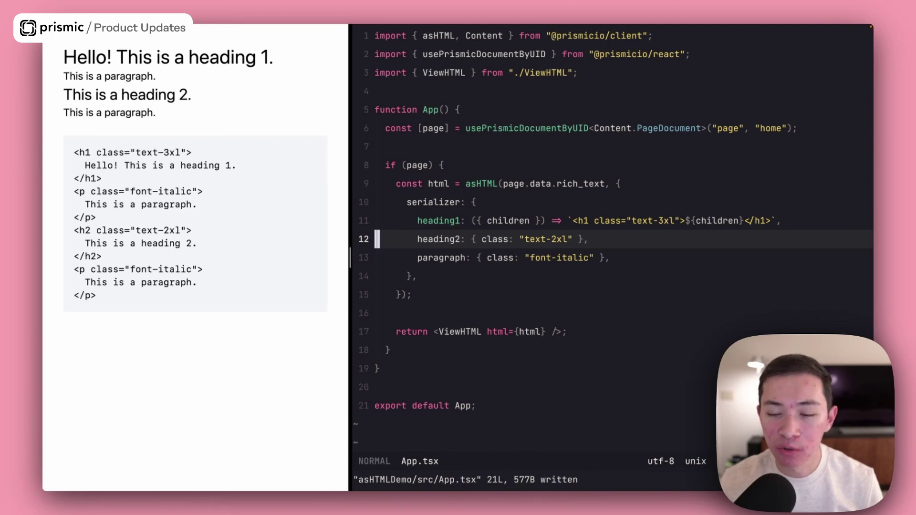
{"action": "key", "text": "$"}
{"action": "key", "text": "h"}
{"action": "key", "text": "h"}
{"action": "key", "text": "h"}
{"action": "type", "text": "i "}
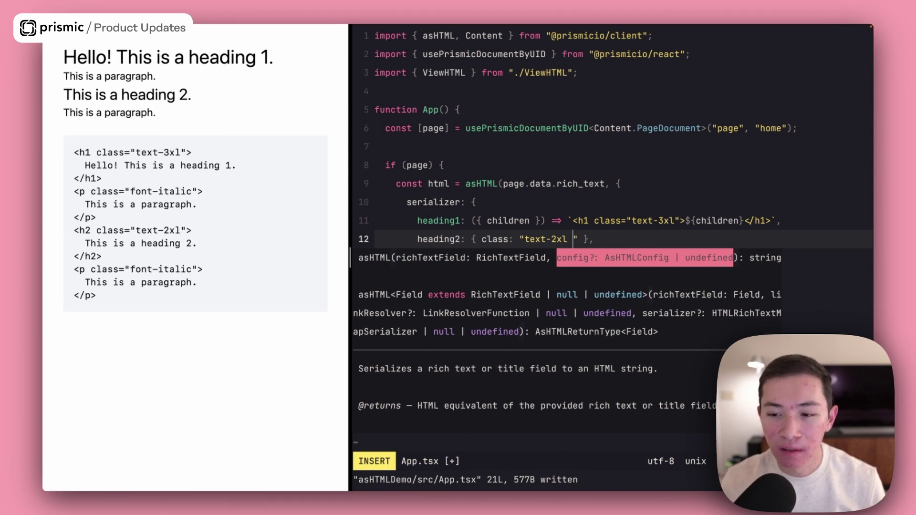
{"action": "type", "text": "text-red-500"}
{"action": "key", "text": "Escape"}
{"action": "type", "text": ":w"}
{"action": "key", "text": "Return"}
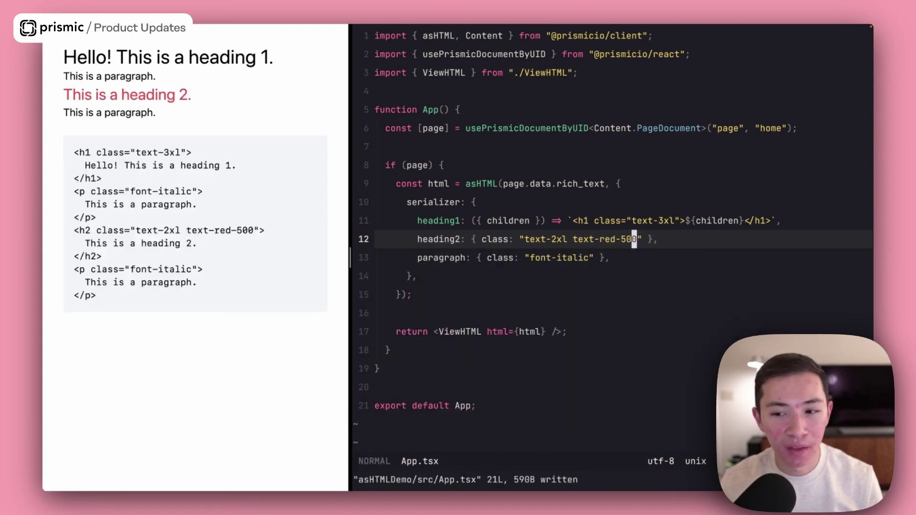
Step: Add text-green-500 after text-3xl in heading1's class and save
{"action": "key", "text": "k"}
{"action": "key", "text": "e"}
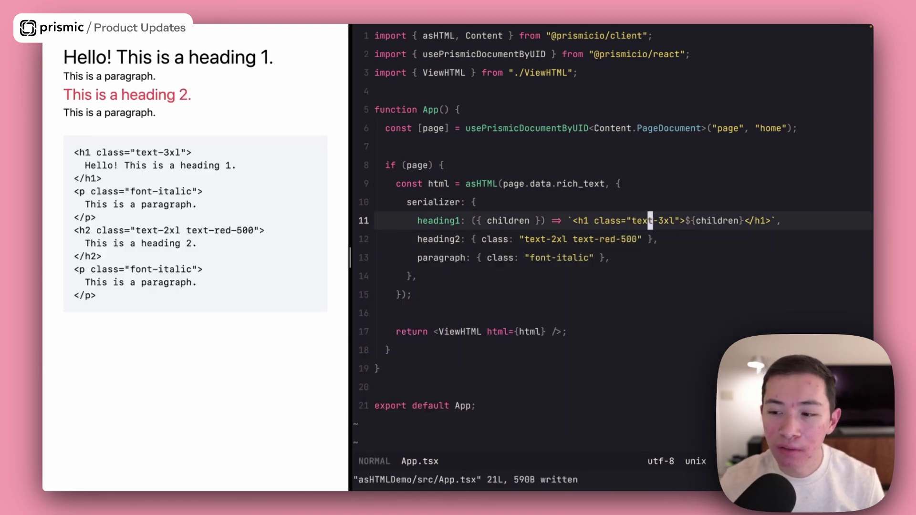
{"action": "key", "text": "e"}
{"action": "key", "text": "e"}
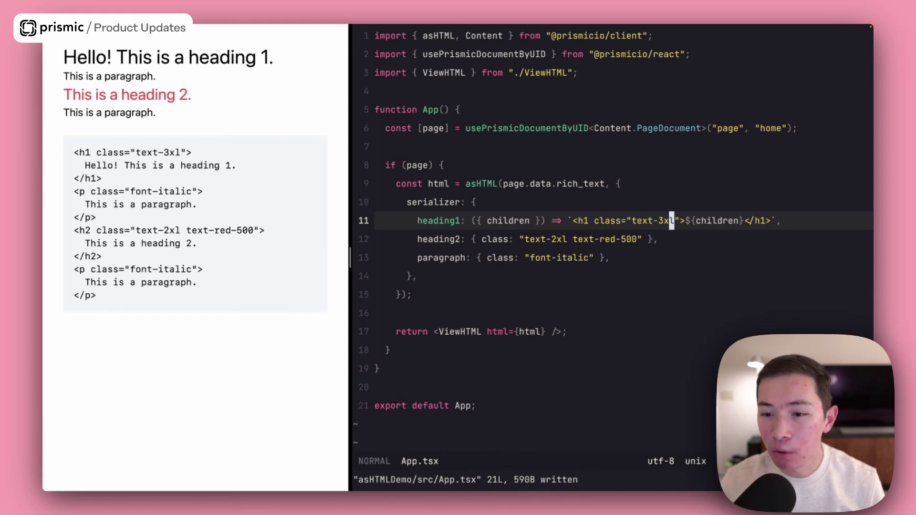
{"action": "type", "text": "a text-ggre"}
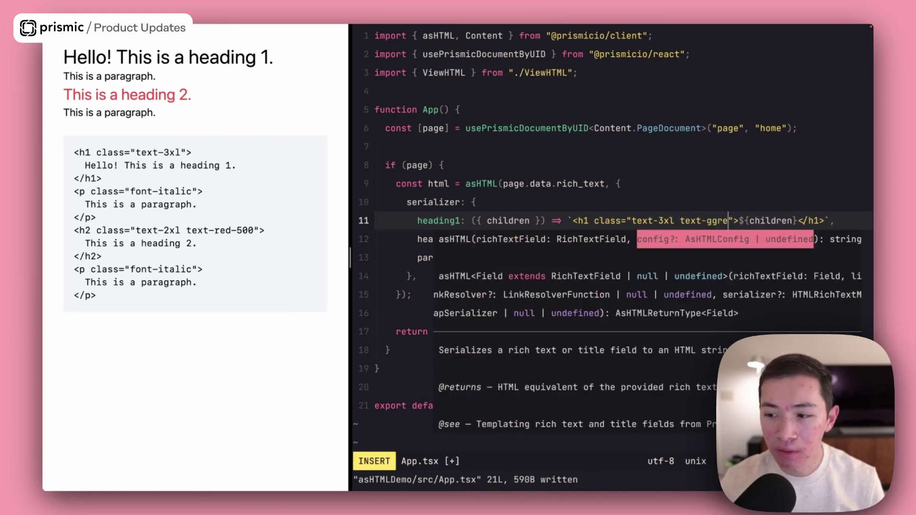
{"action": "key", "text": "BackSpace"}
{"action": "key", "text": "BackSpace"}
{"action": "key", "text": "BackSpace"}
{"action": "type", "text": "reen-500"}
{"action": "key", "text": "Escape"}
{"action": "type", "text": ":w"}
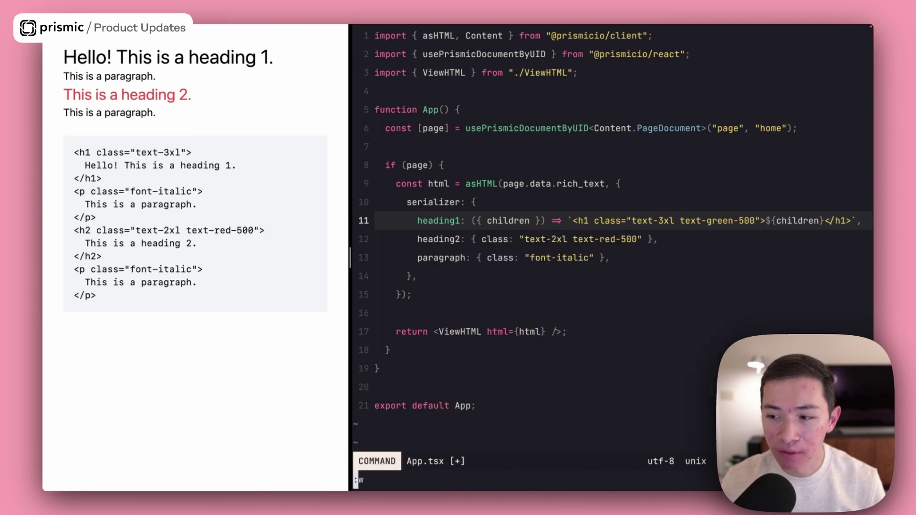
{"action": "key", "text": "Return"}
{"action": "key", "text": "j"}
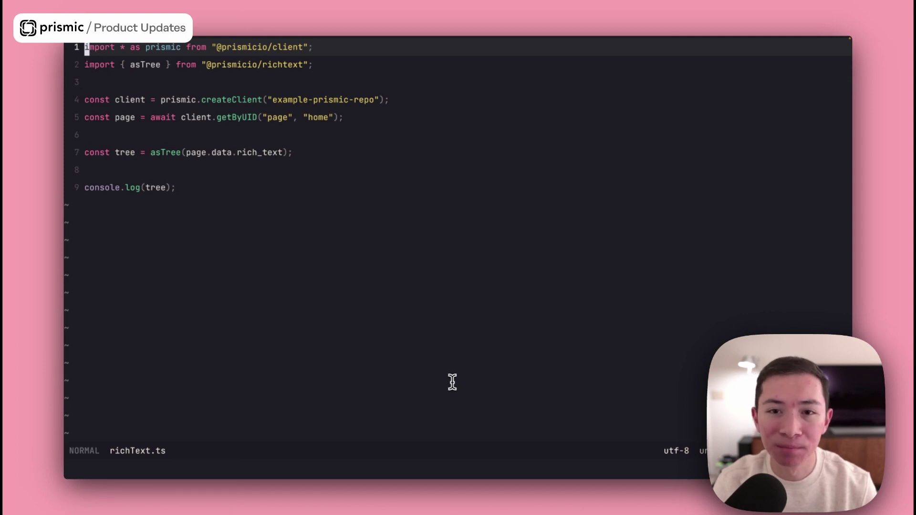
Step: On line 2 of richText.ts, change the import path 'richtext' to 'client/richtext'
{"action": "key", "text": "j"}
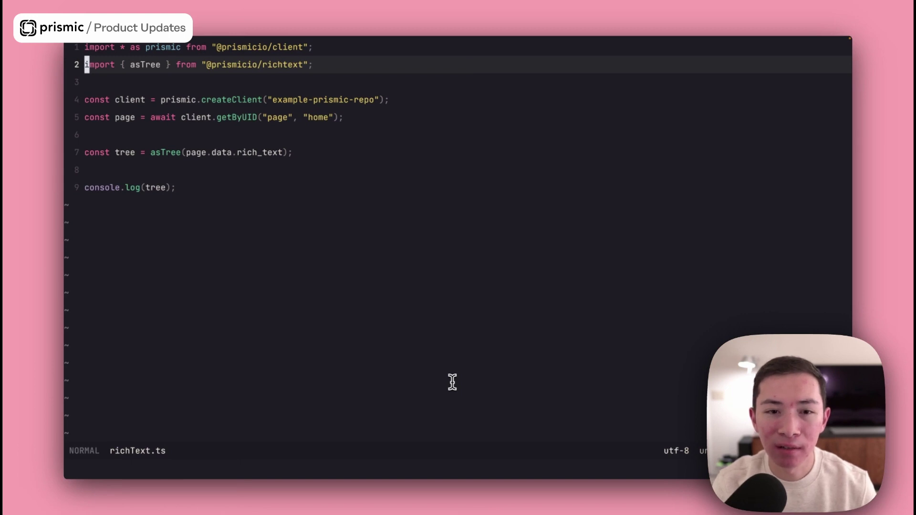
{"action": "key", "text": "j"}
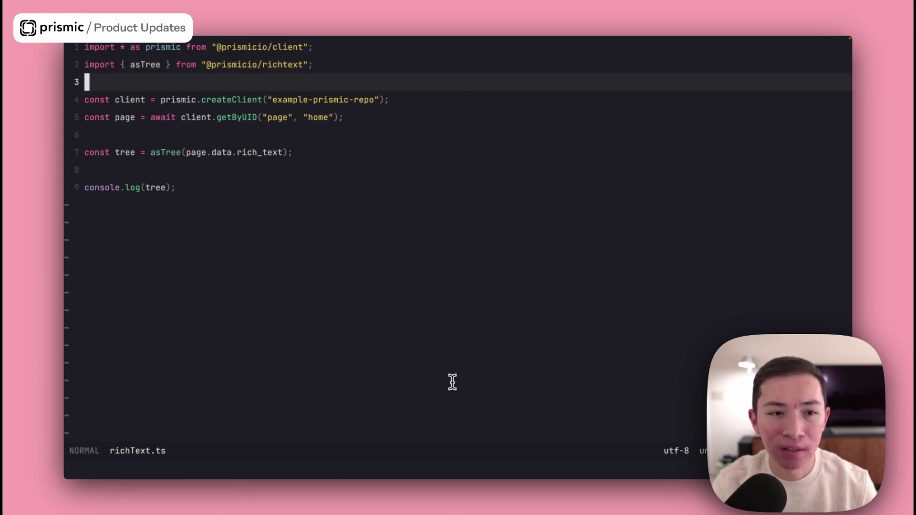
{"action": "key", "text": "BackSpace"}
{"action": "key", "text": "shift+f"}
{"action": "key", "text": "r"}
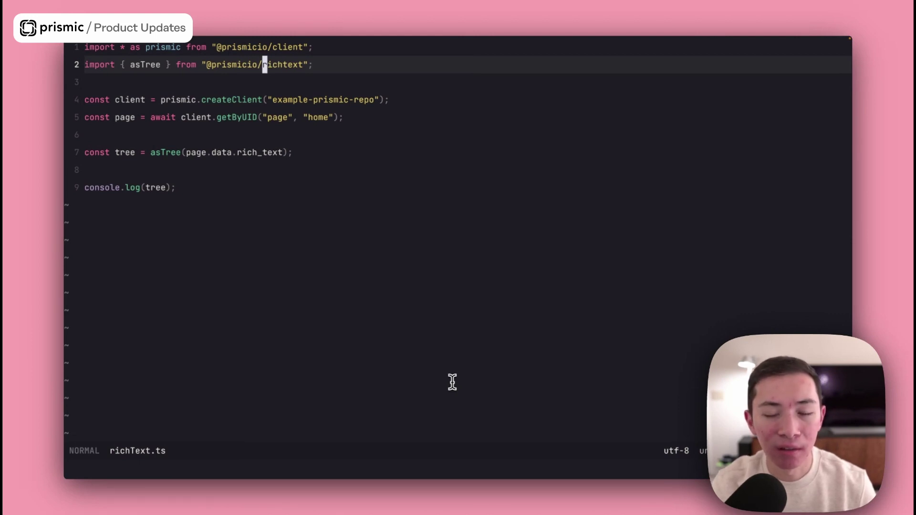
{"action": "type", "text": "cwclient/rich"}
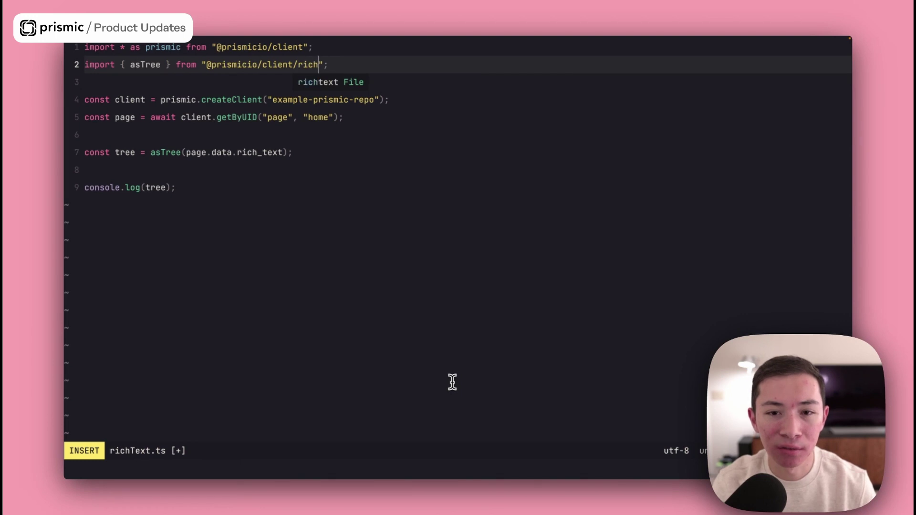
{"action": "type", "text": "text"}
{"action": "key", "text": "Escape"}
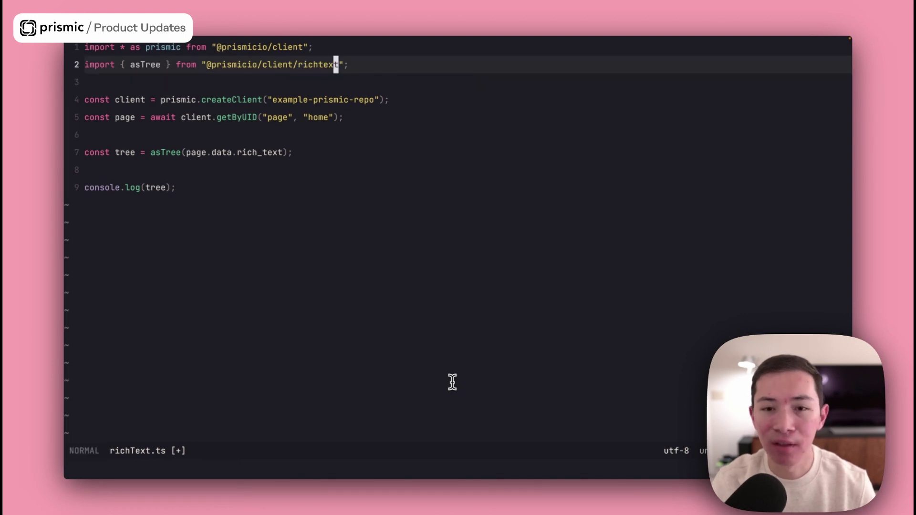